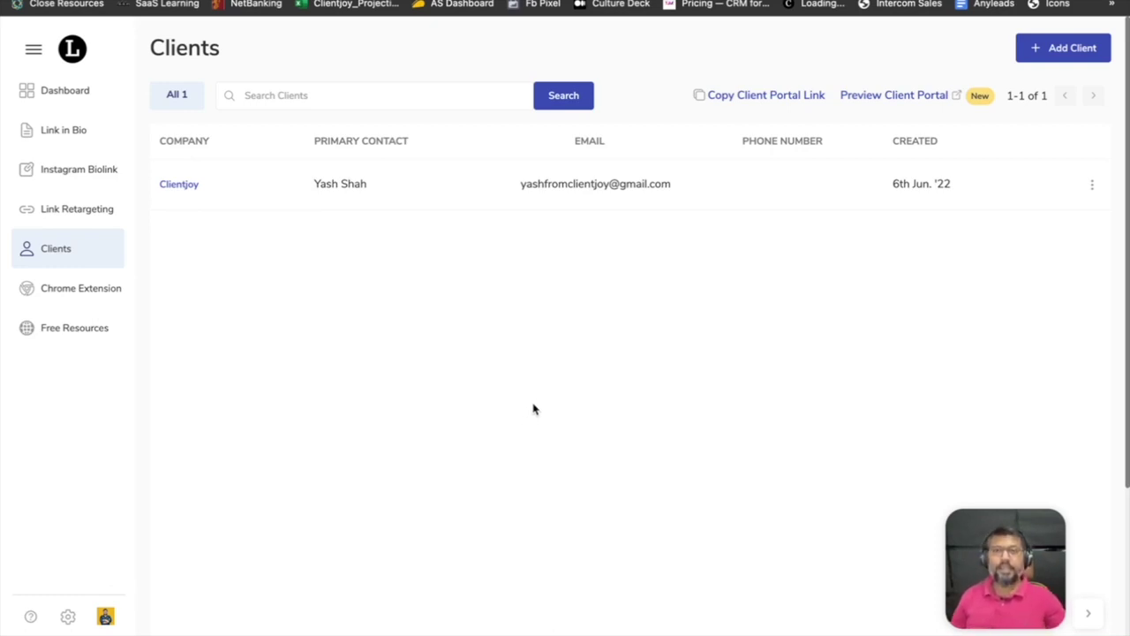
Preview the client portal and view analytics for the first Link in Bio entry, which has no data yet.
click(313, 1)
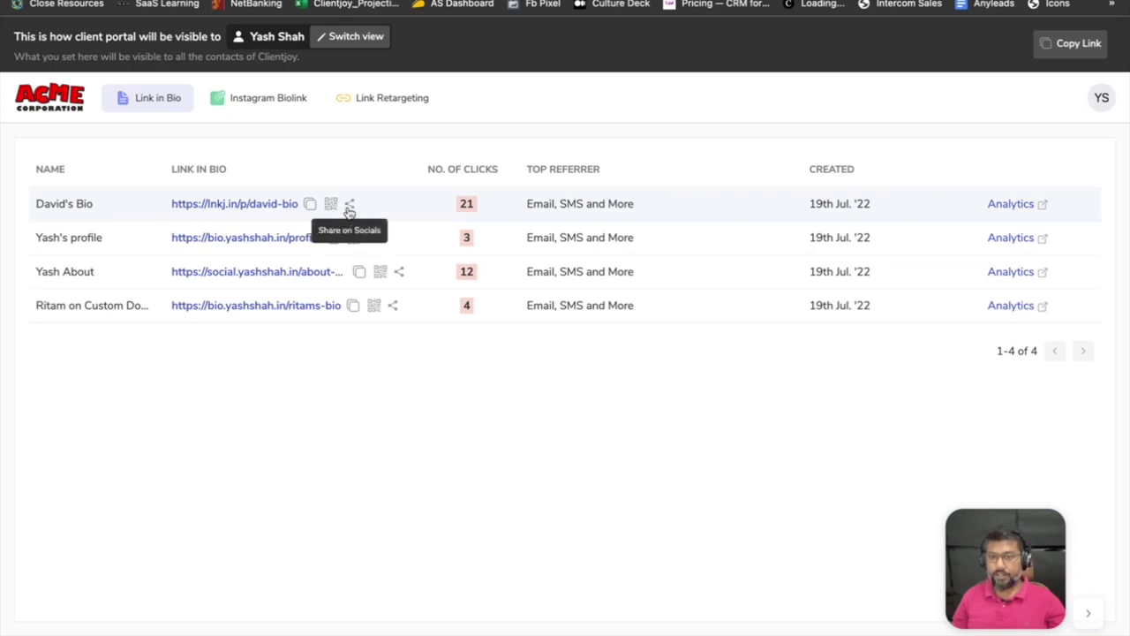
click(998, 206)
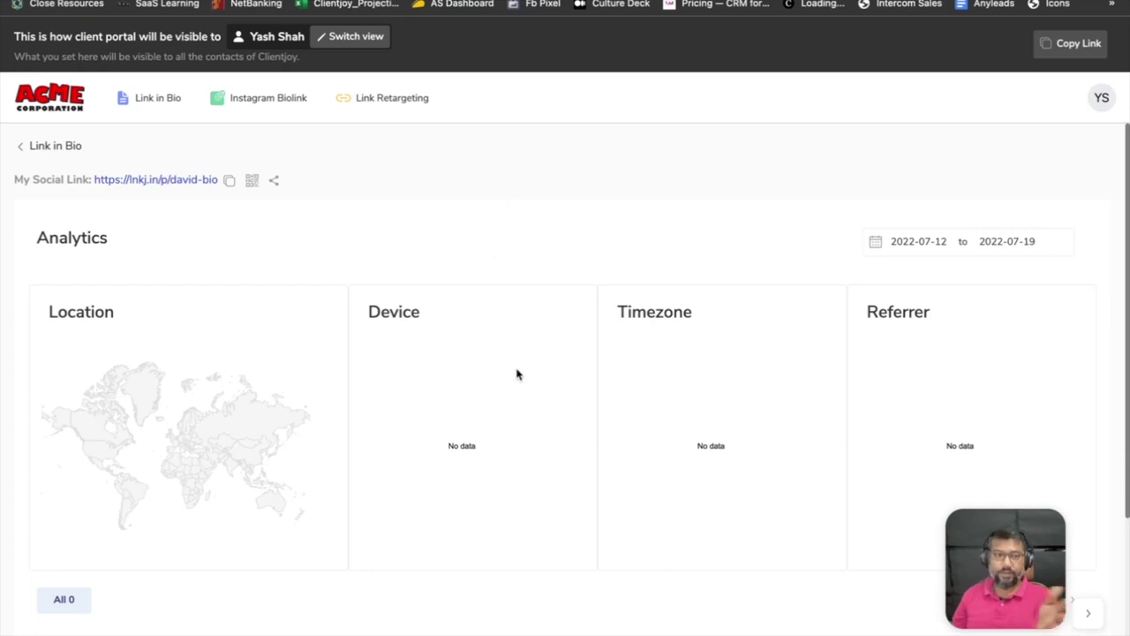
scroll(517, 373, down, 2)
scroll(517, 375, up, 2)
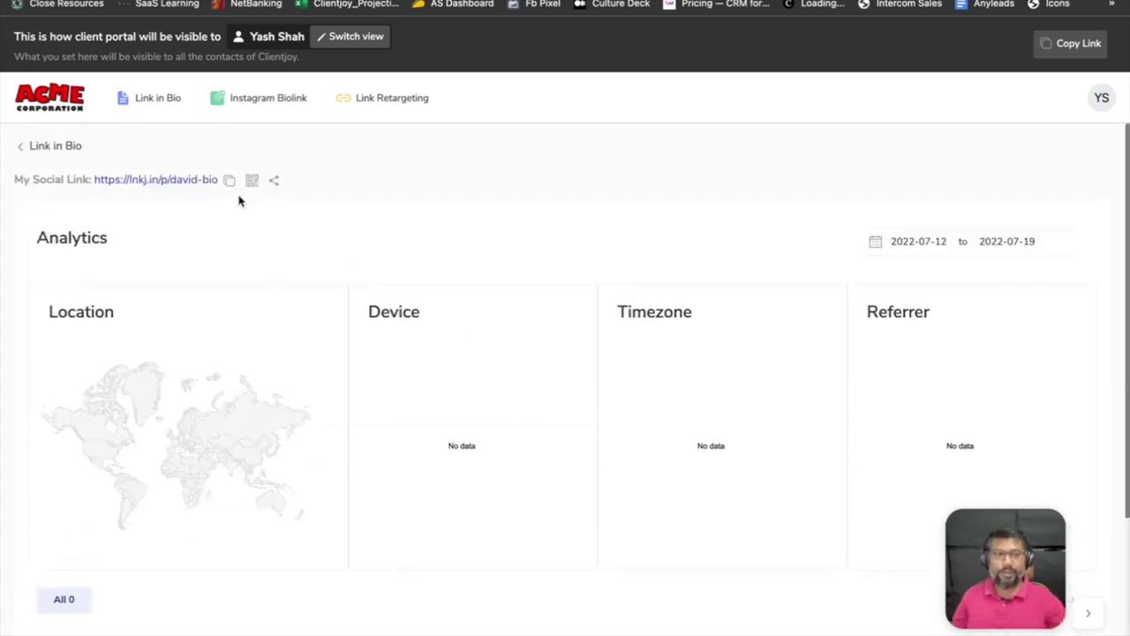
Review the first retargeting link's analytics, then return to the client's Link in Bio list.
click(354, 105)
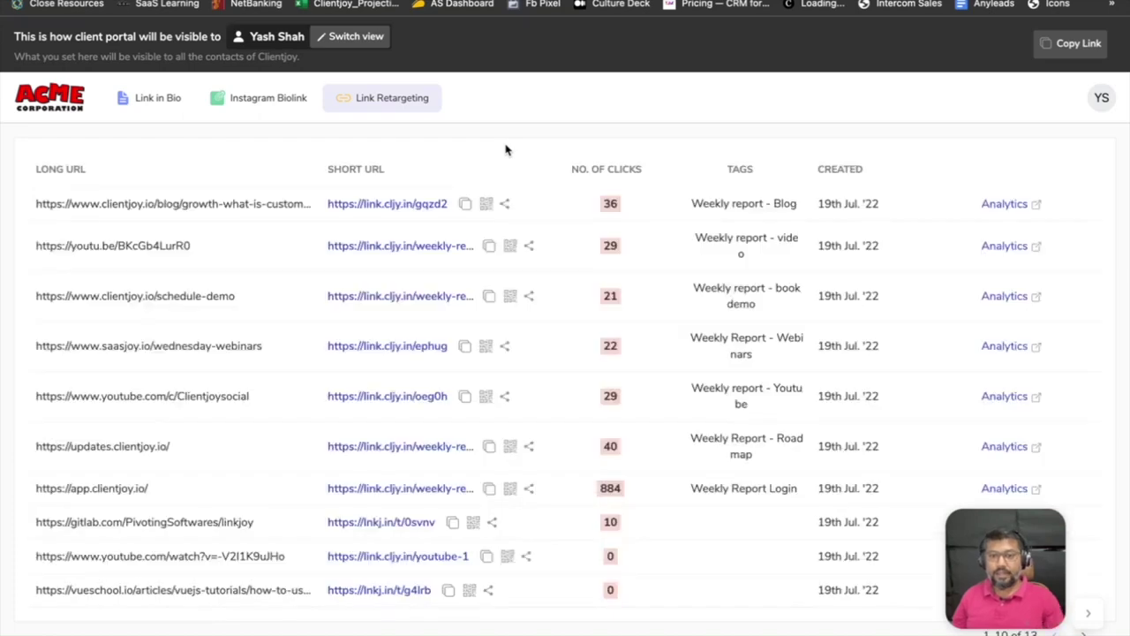
click(1014, 212)
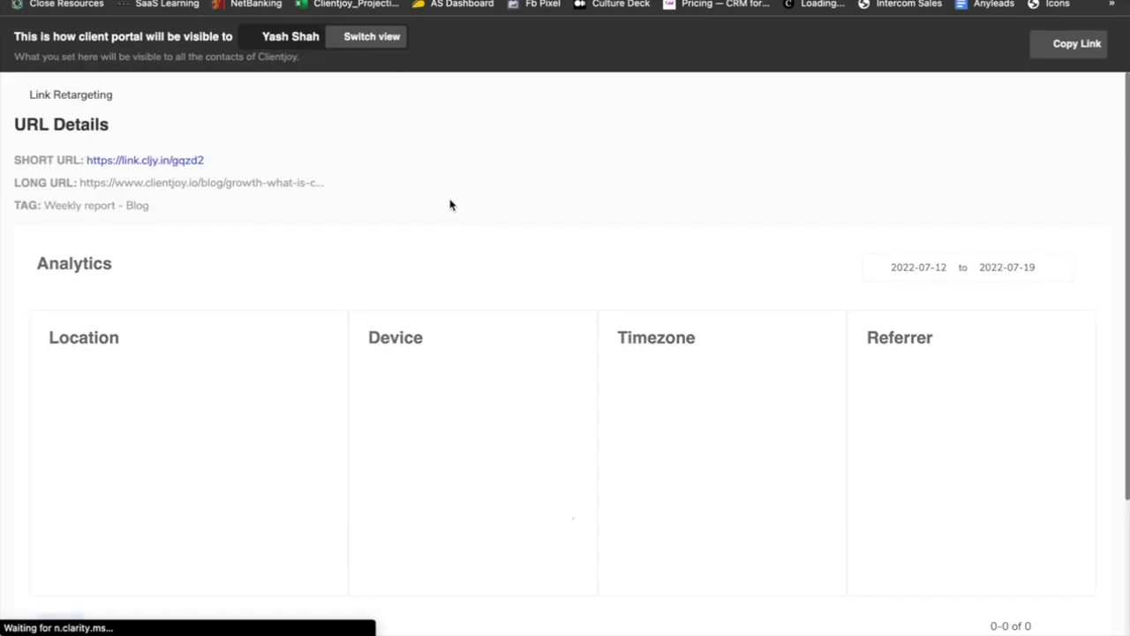
scroll(393, 209, down, 2)
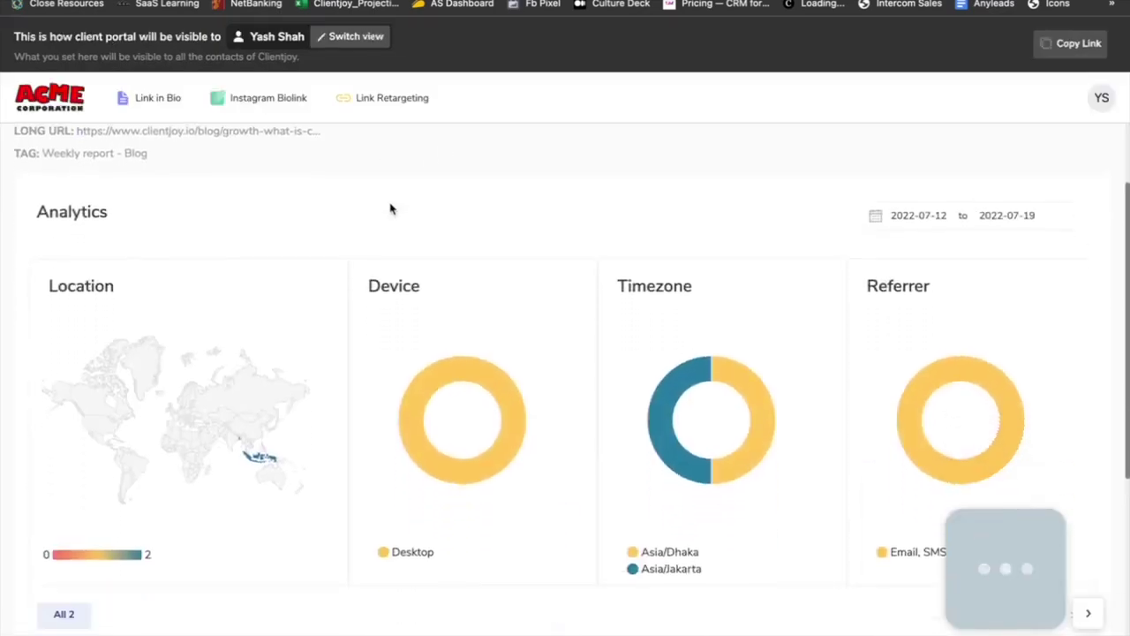
scroll(393, 208, down, 5)
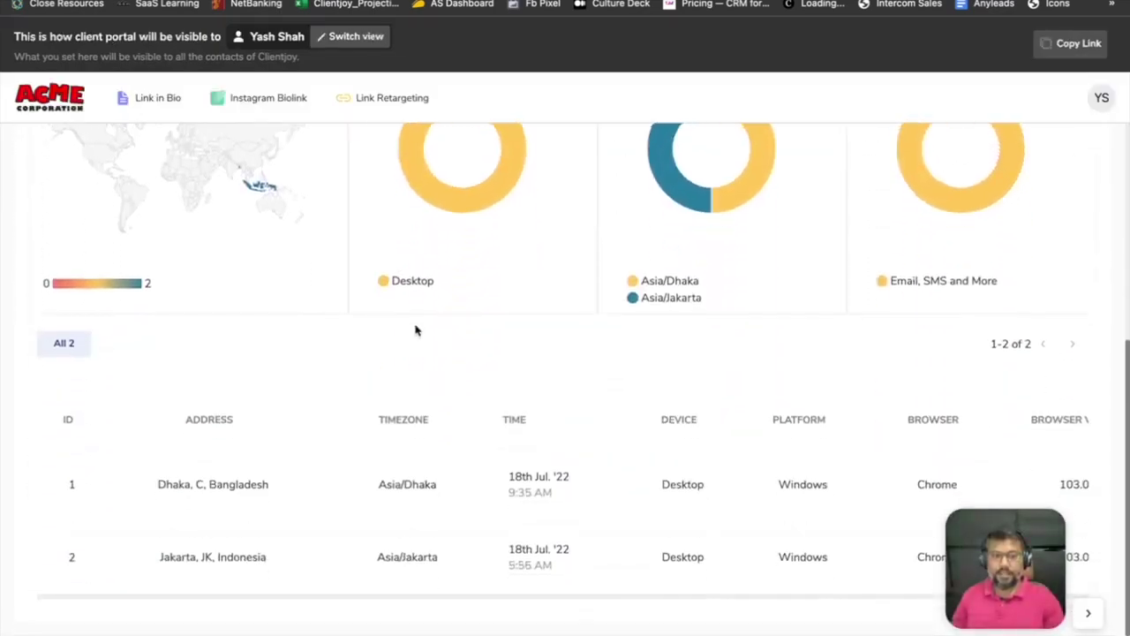
scroll(415, 329, up, 7)
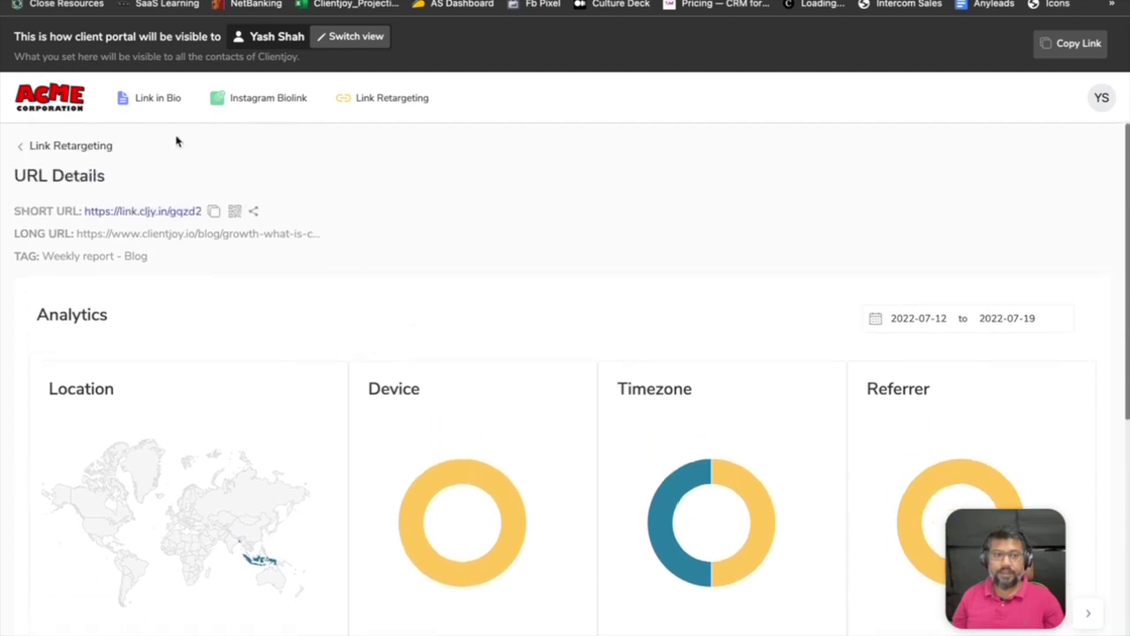
click(356, 102)
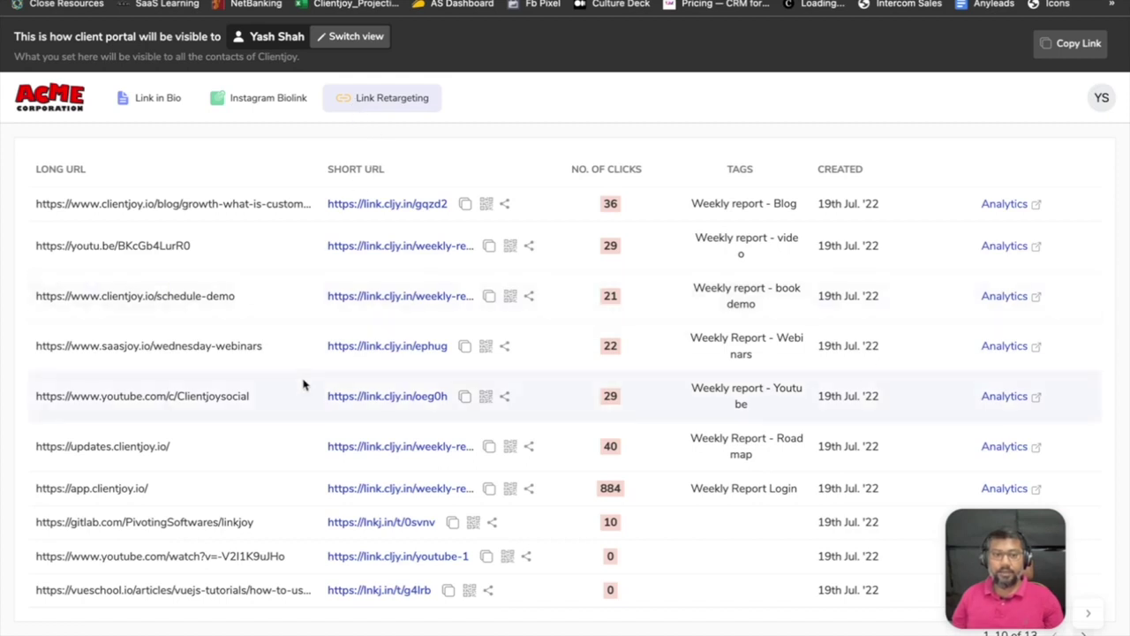
click(147, 110)
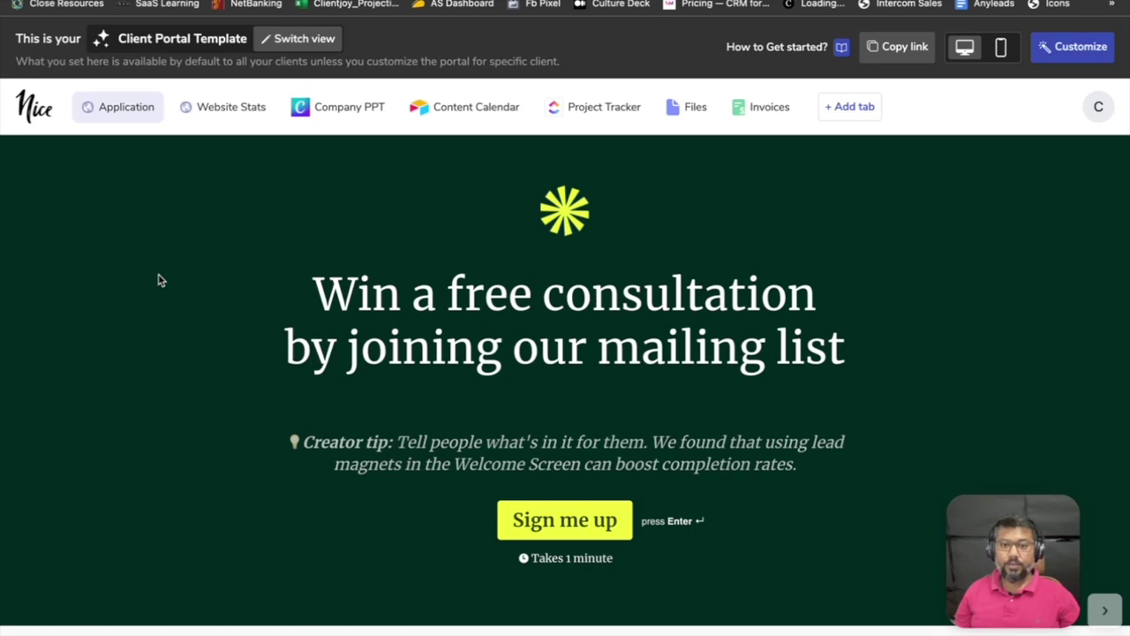
Start the mailing-list sign-up, then browse the Website Stats report.
click(534, 511)
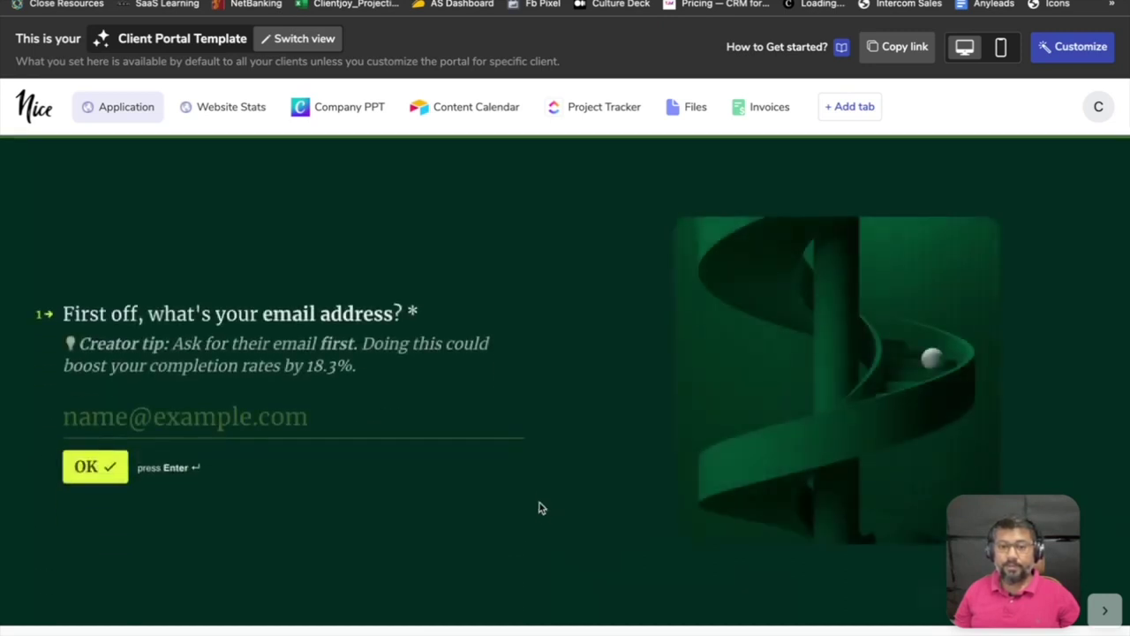
click(231, 110)
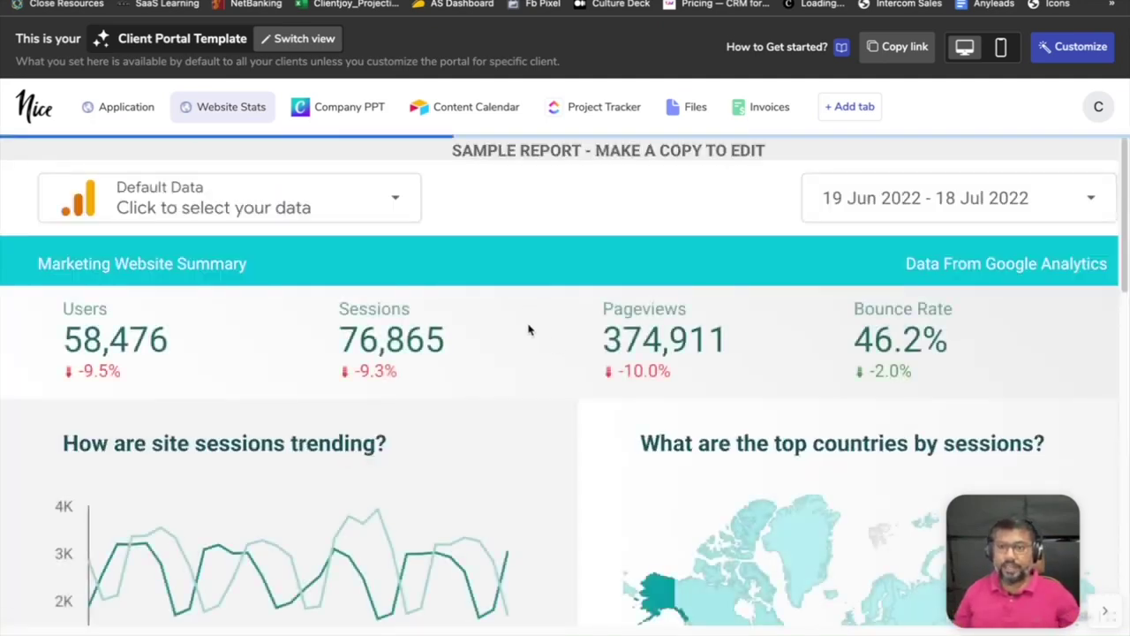
scroll(528, 330, down, 10)
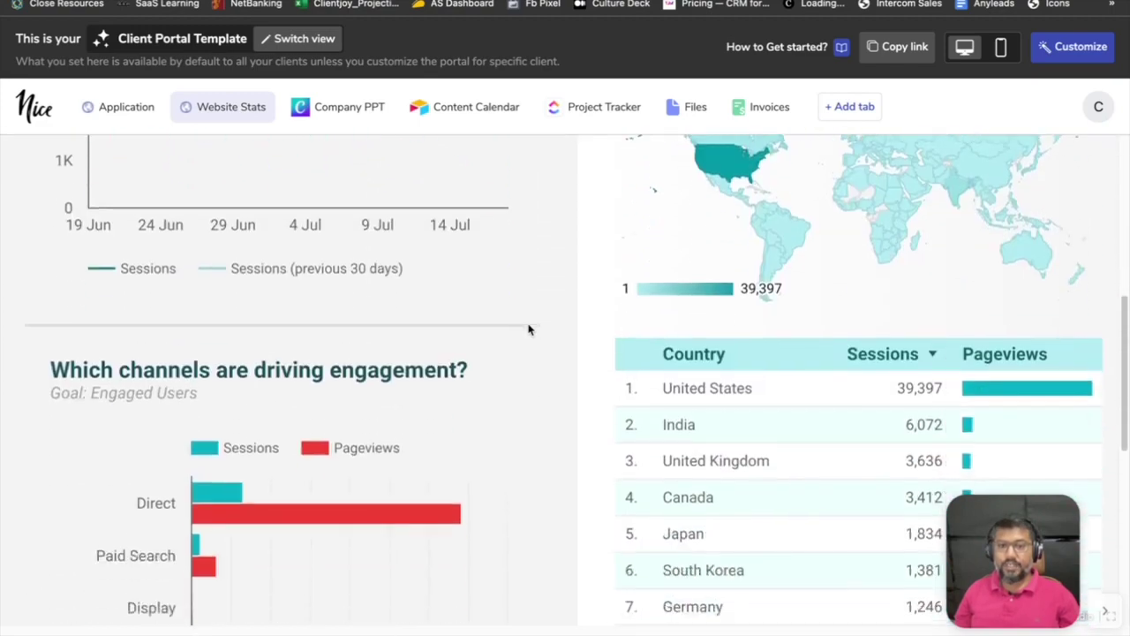
scroll(528, 330, down, 3)
scroll(530, 328, up, 15)
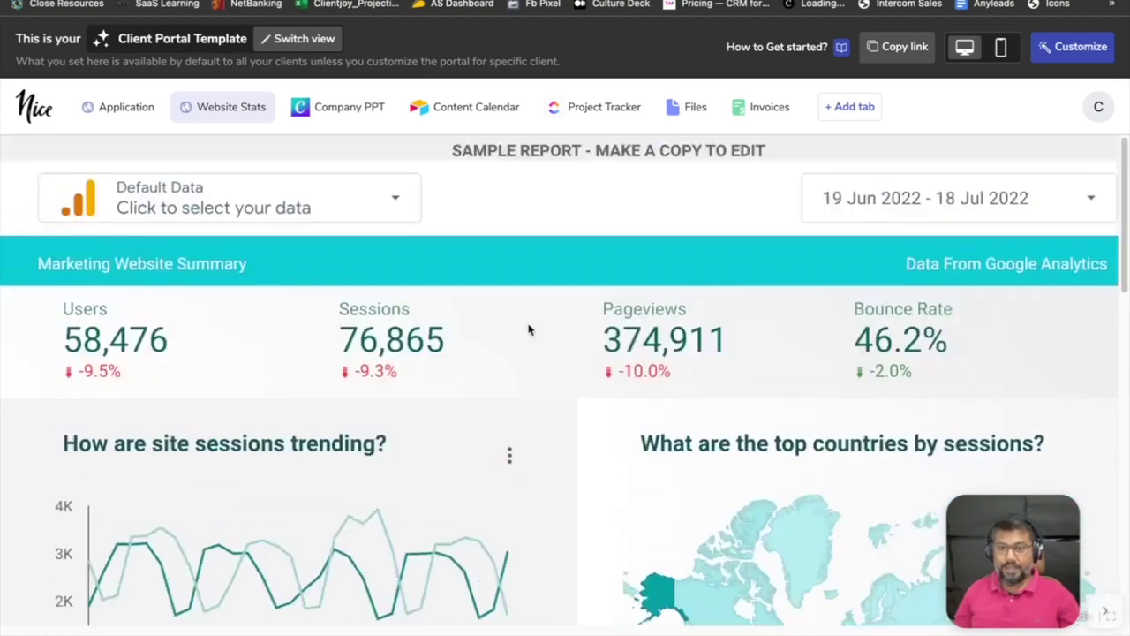
Set the Website Stats date range to 30 Jun – 18 Jul 2022 and view the Company PPT slides.
click(963, 203)
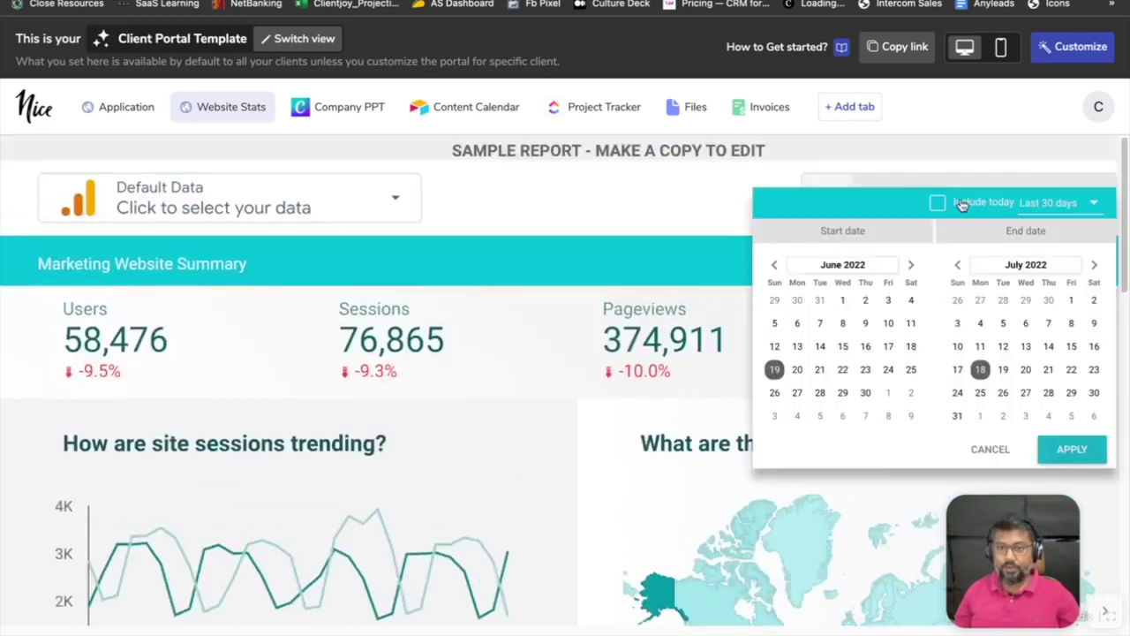
click(798, 324)
click(842, 347)
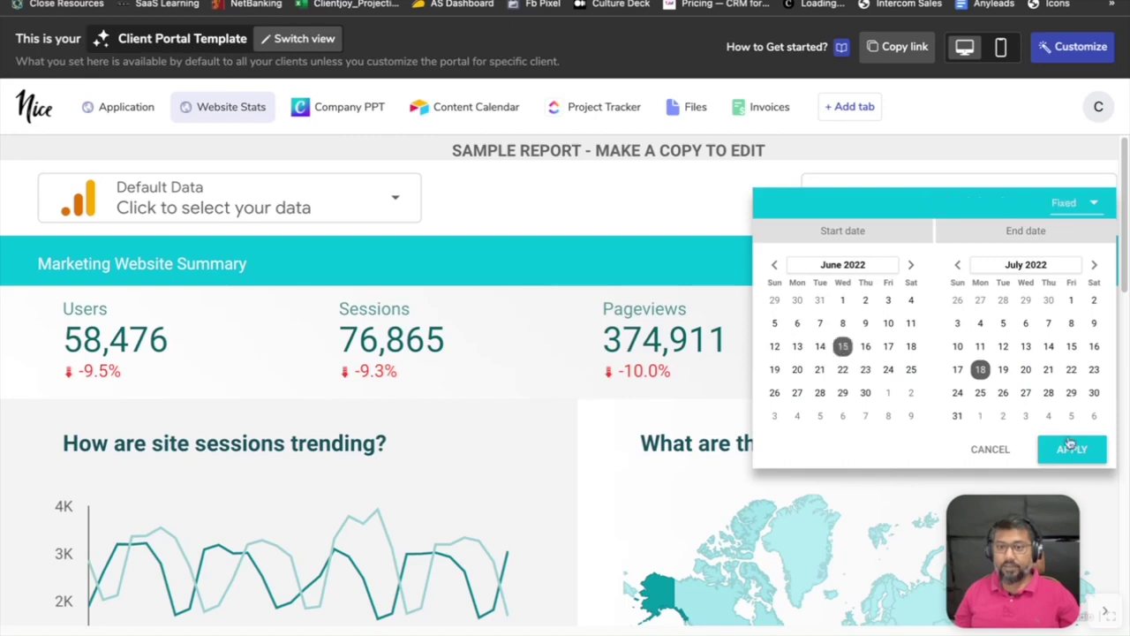
click(865, 392)
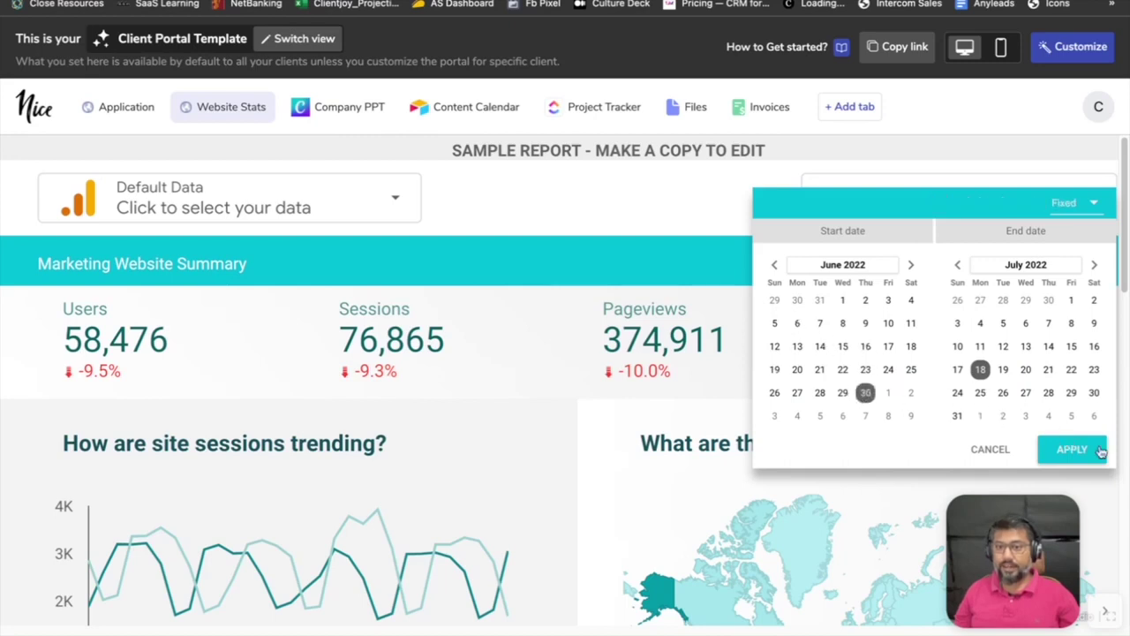
click(1095, 450)
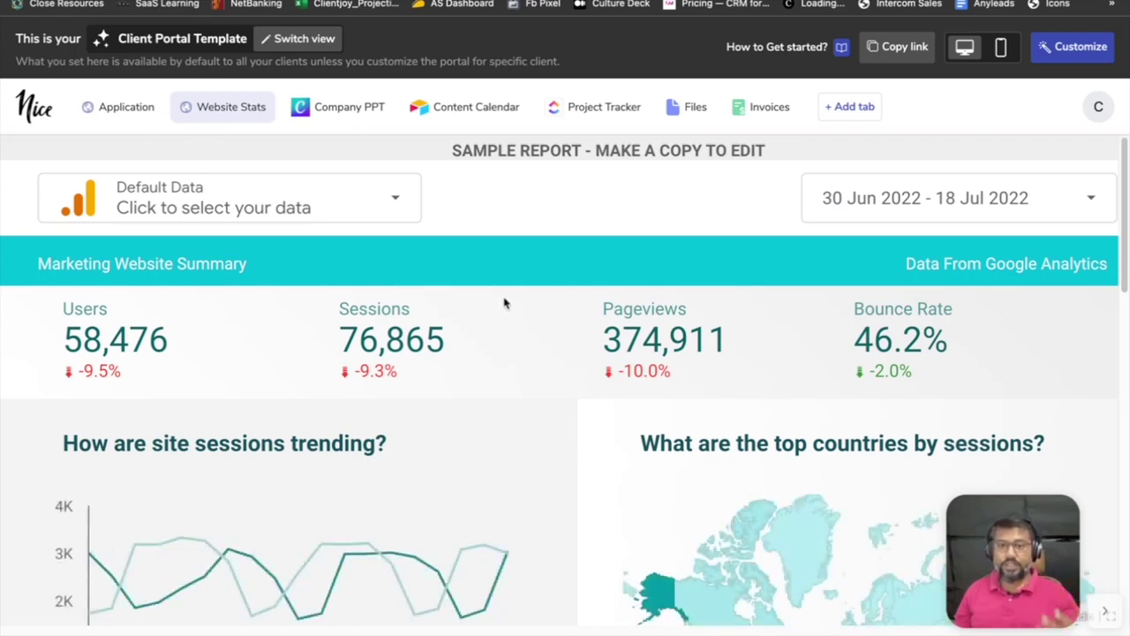
click(355, 111)
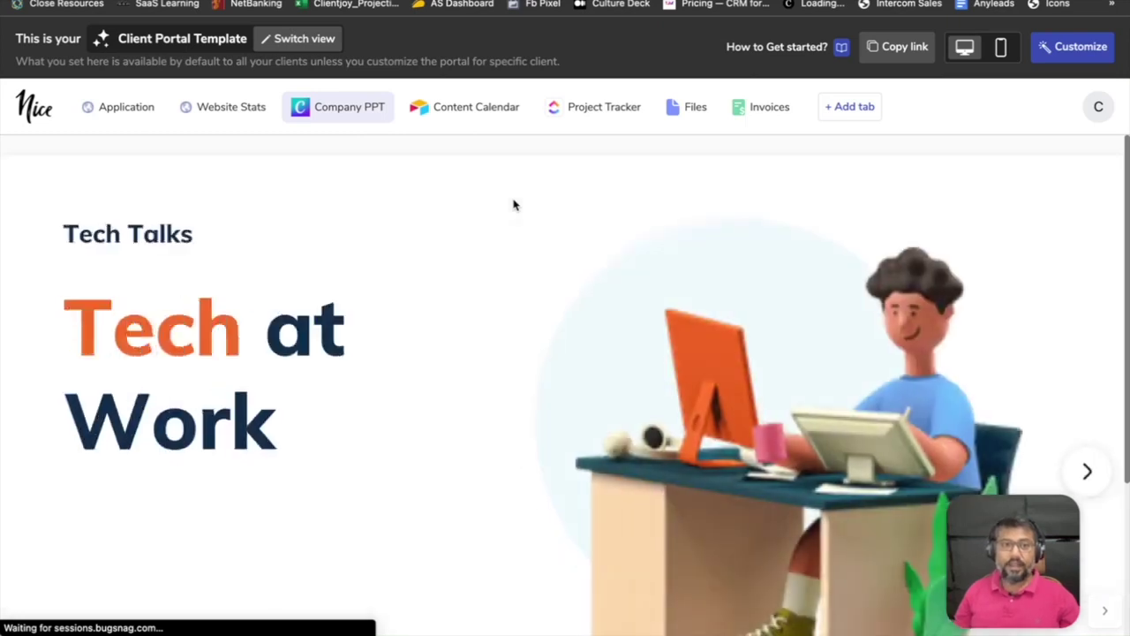
Advance two slides, then browse the Content Calendar and the ClickUp Project Tracker board.
click(1089, 462)
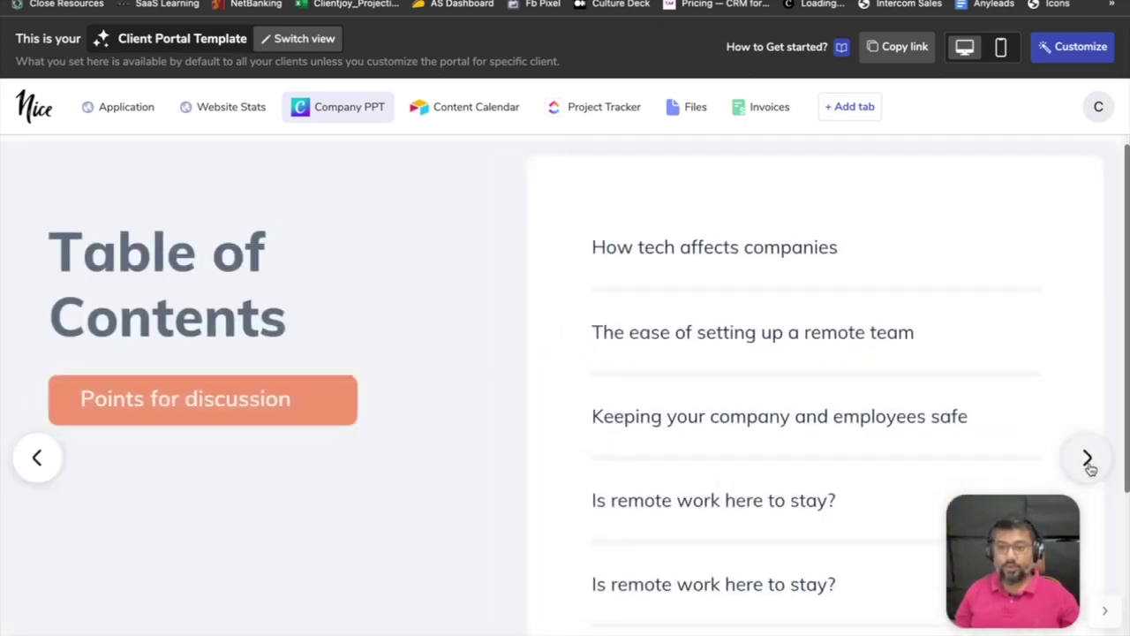
click(1089, 462)
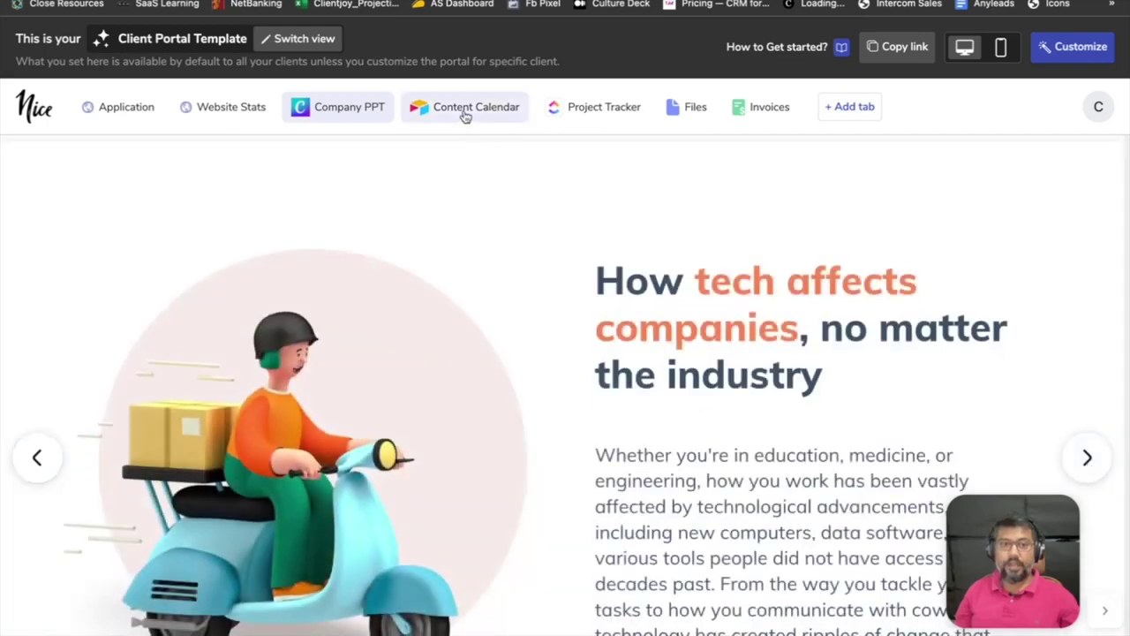
click(466, 110)
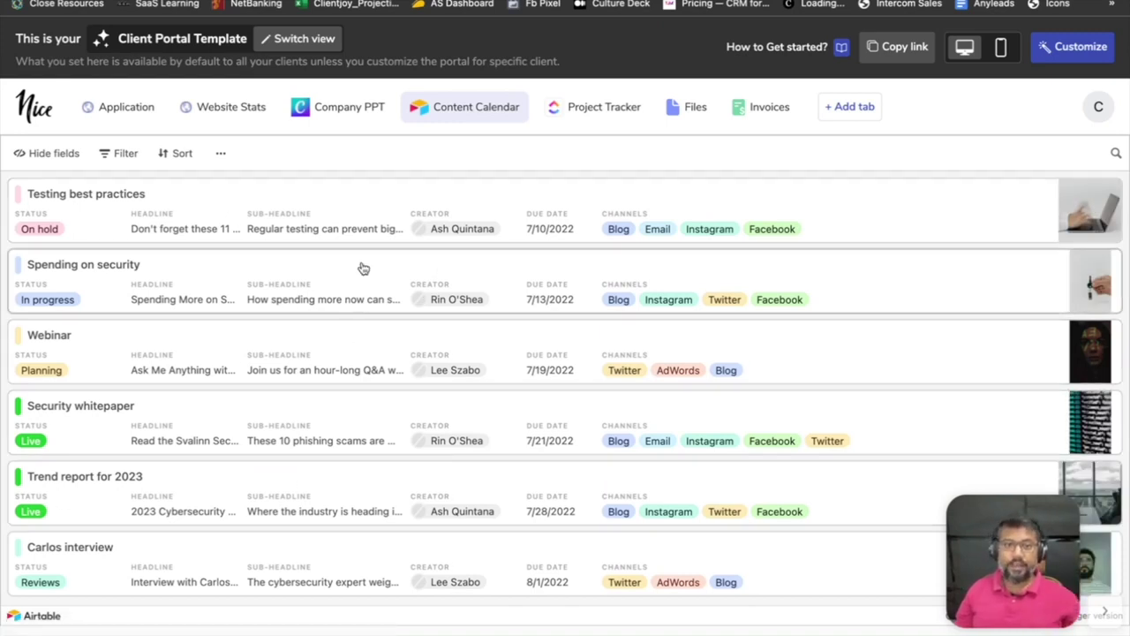
click(573, 106)
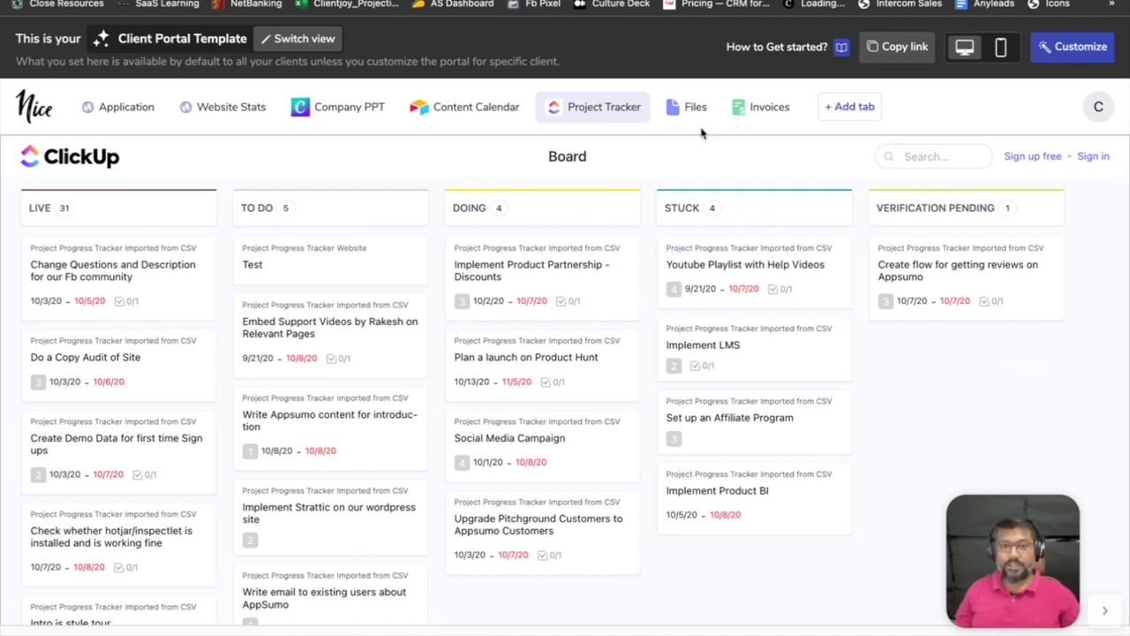
Begin adding an embed-code navigation tab to the portal, then cancel and close the settings.
click(852, 107)
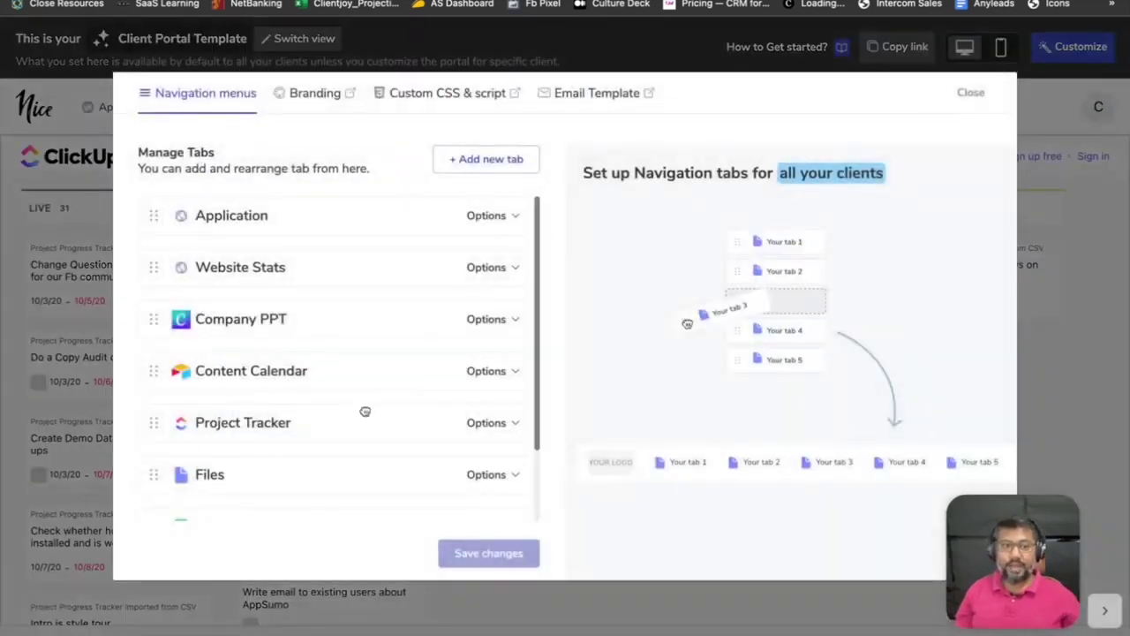
scroll(364, 410, down, 2)
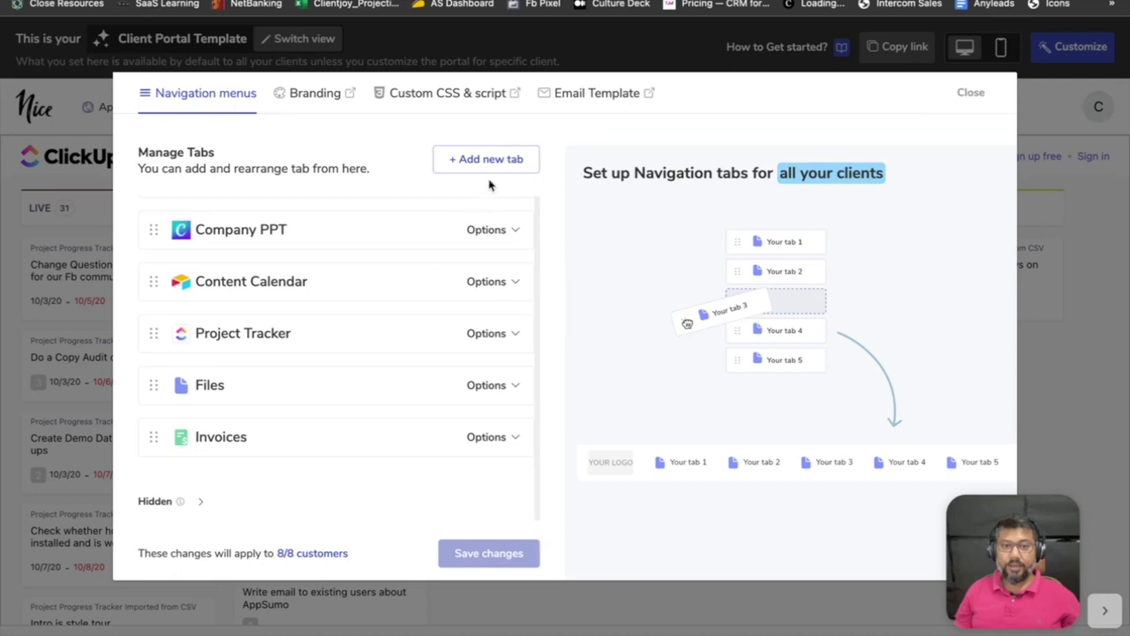
click(490, 167)
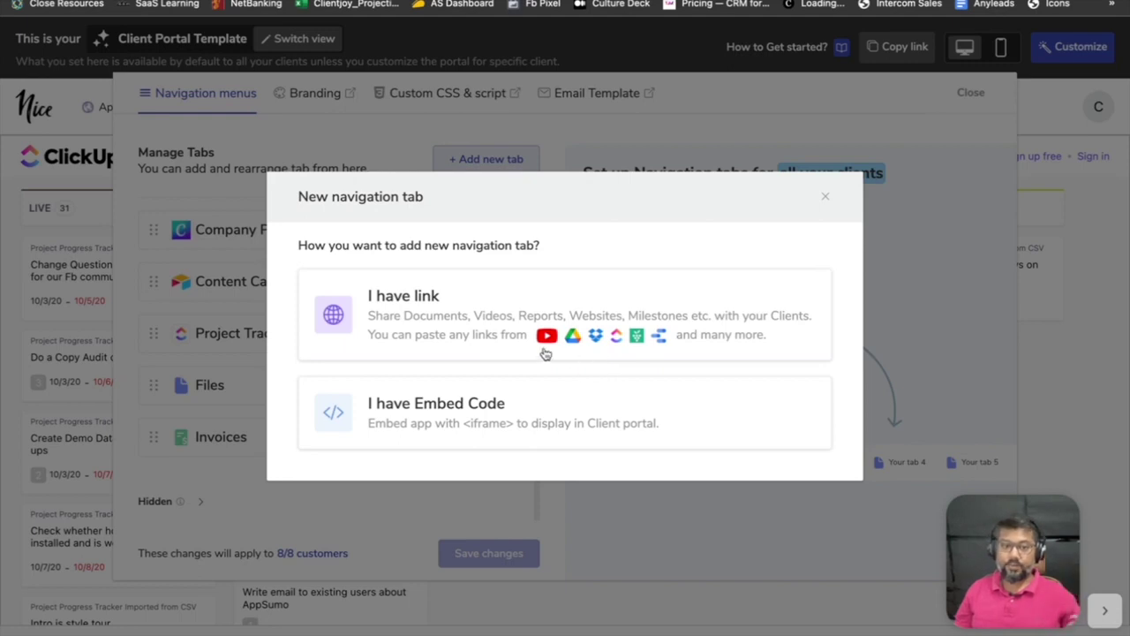
click(469, 408)
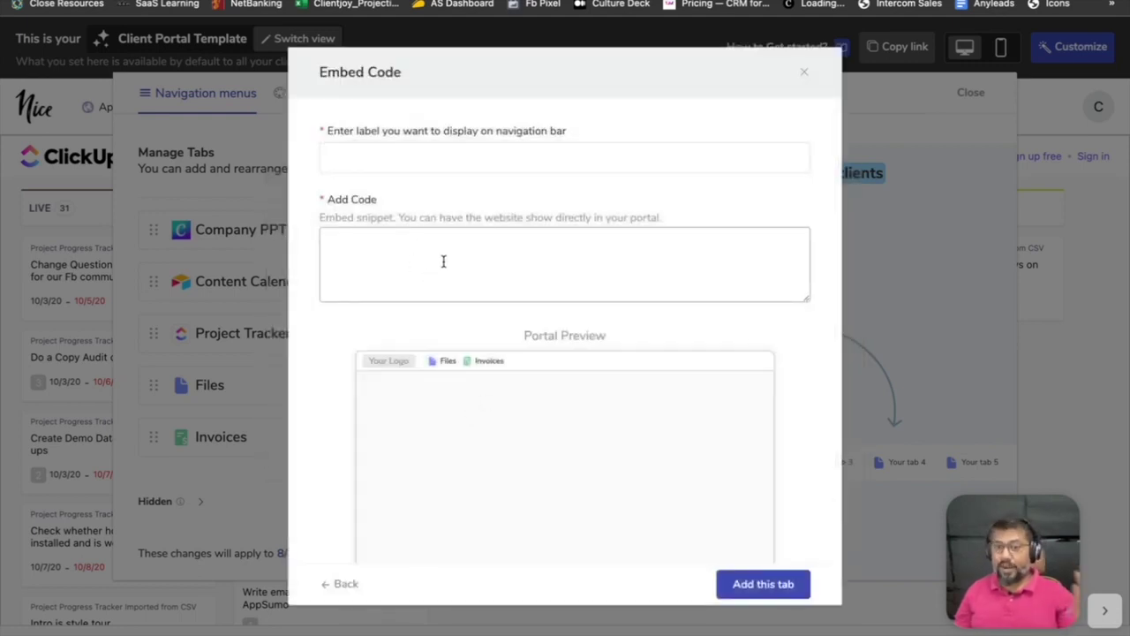
click(805, 72)
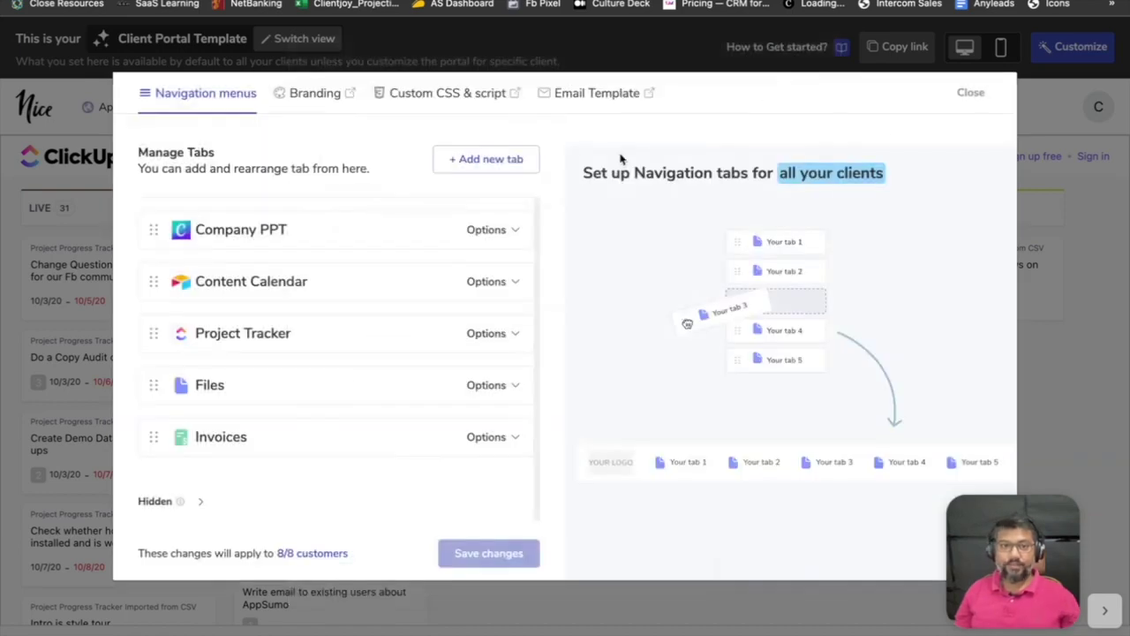
click(975, 93)
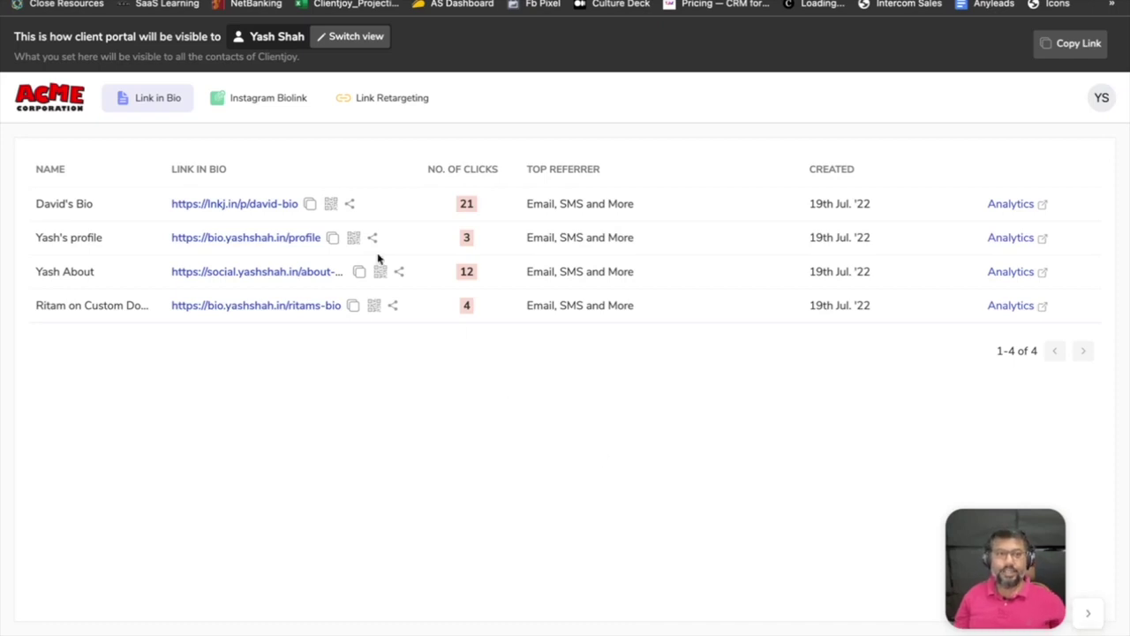
Start a new client and enter the contact's full name and Marketing Manager designation.
key(alt+Left)
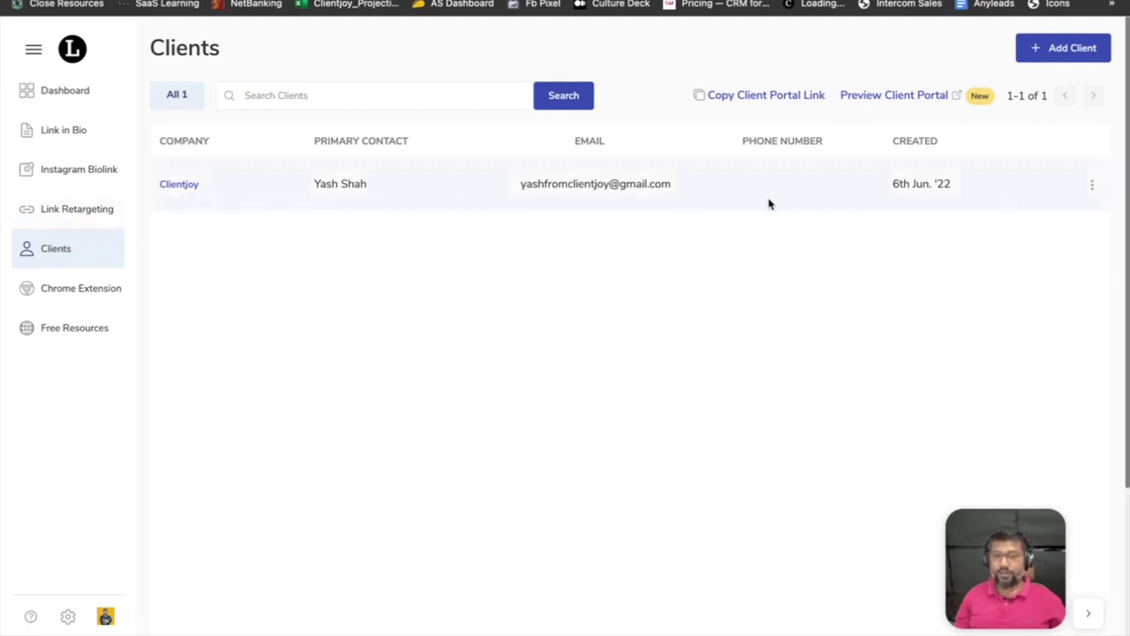
click(1062, 53)
click(489, 213)
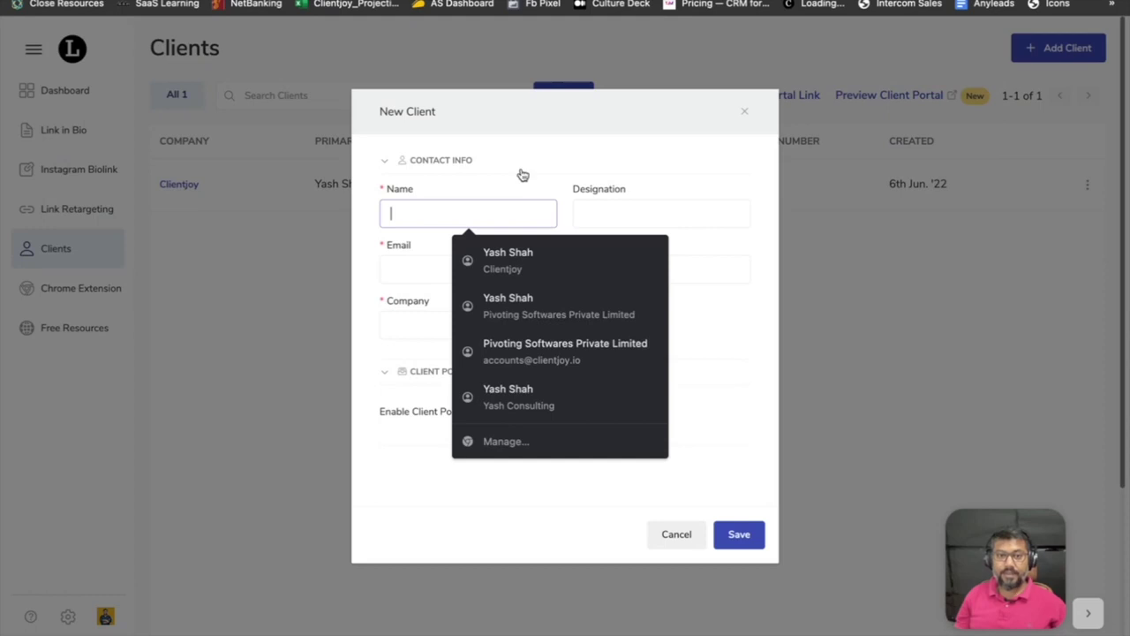
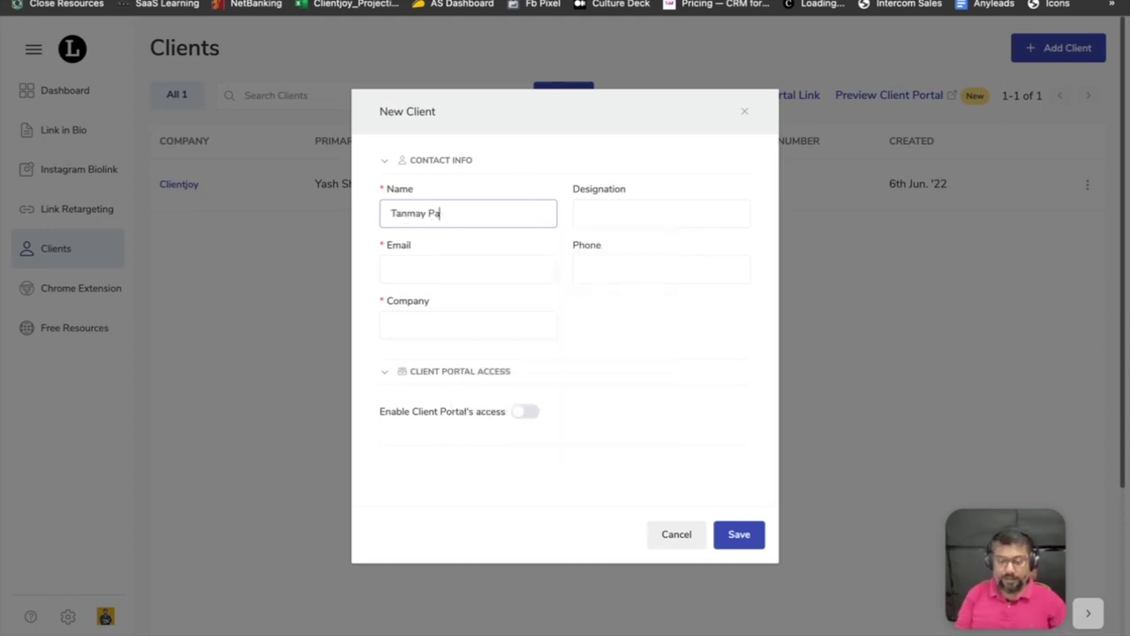
key(Tab)
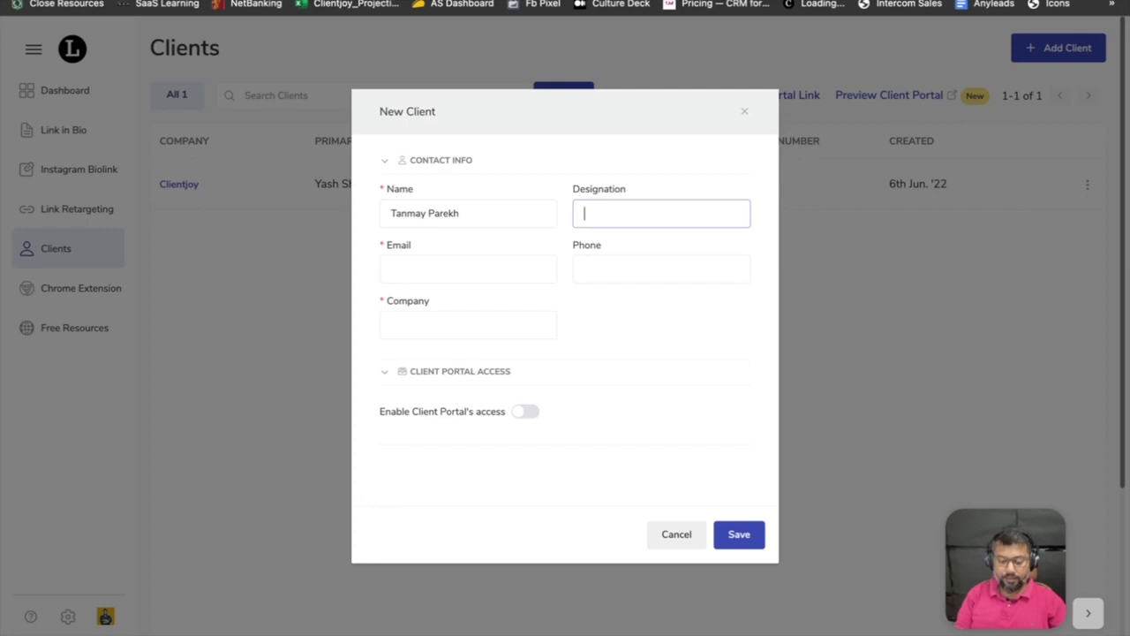
text(Marketing Manager)
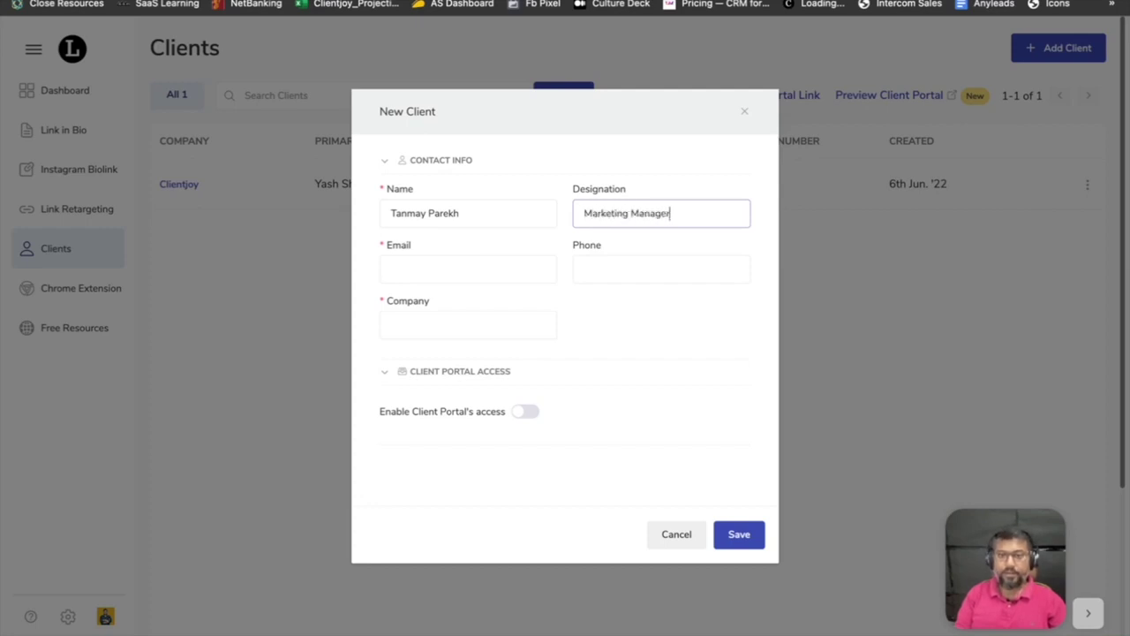
Enter the contact's e-mail and company Motivational Speaking Consultancy, and enable client portal access.
key(Tab)
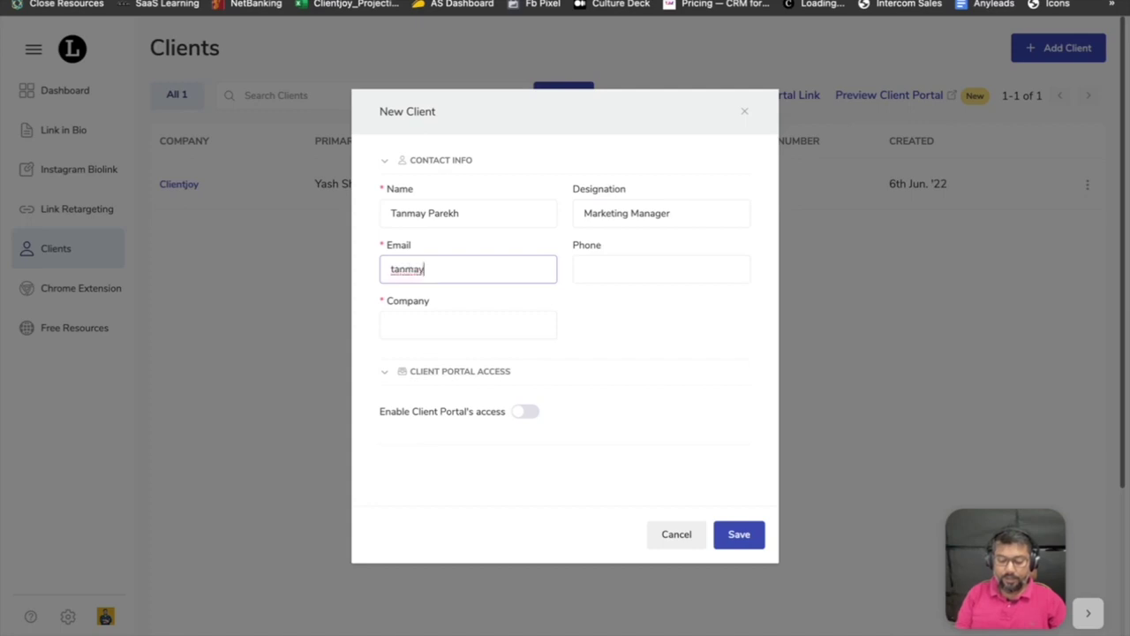
key(Tab)
key(Tab)
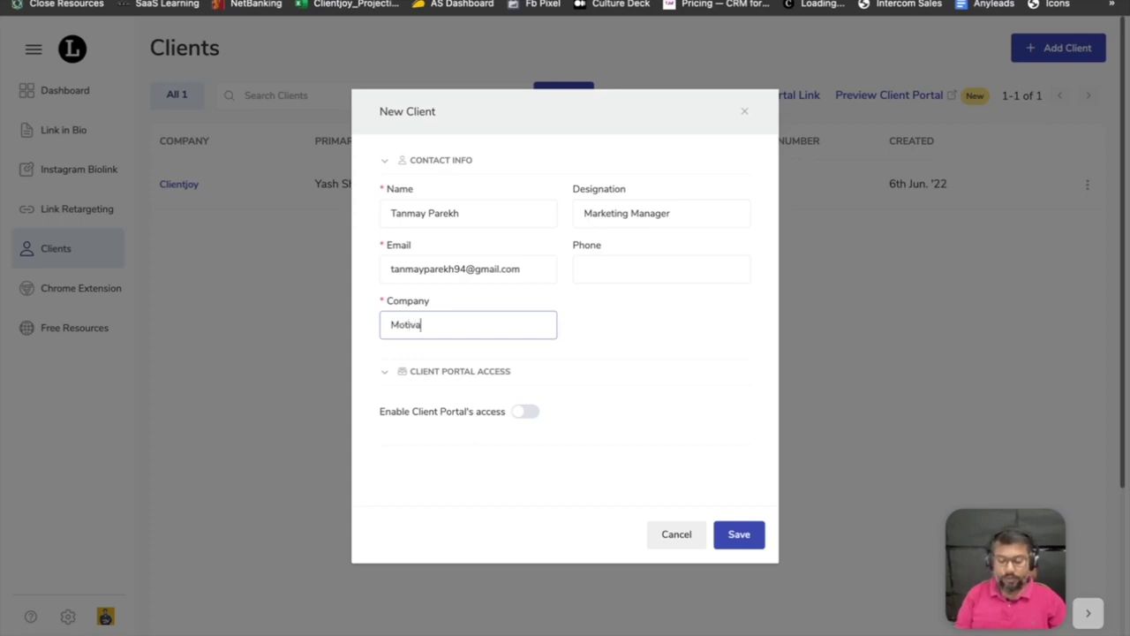
text(Speaking Consultancy)
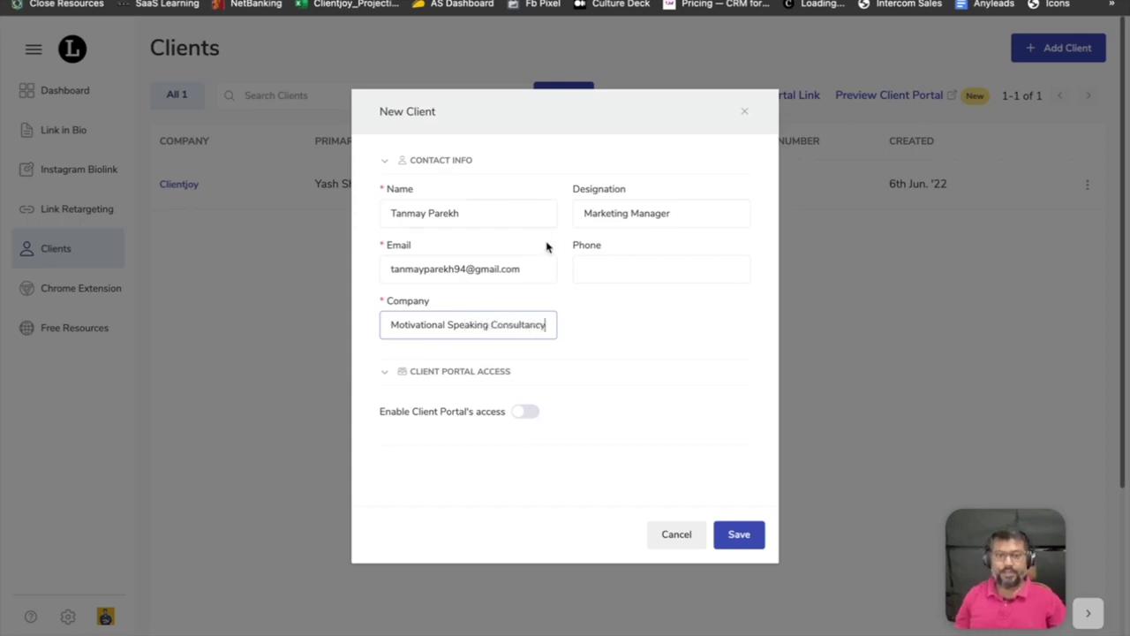
click(535, 412)
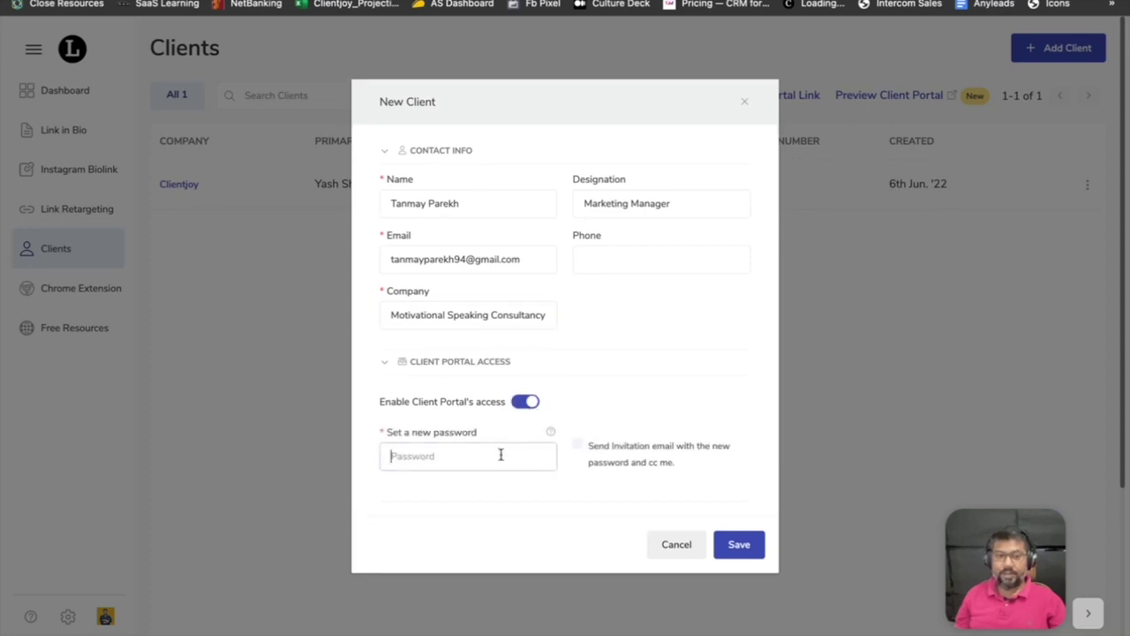
Set the client's portal password, enable the invitation e-mail, and switch the e-mail to a Mailinator address.
text(123456789)
click(578, 447)
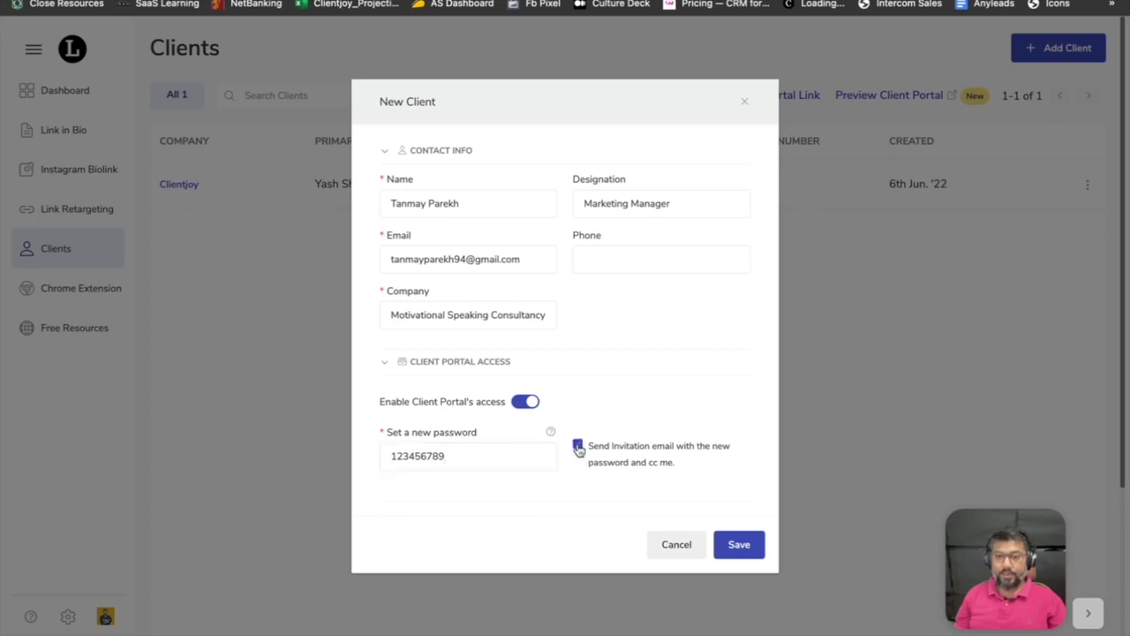
triple_click(445, 261)
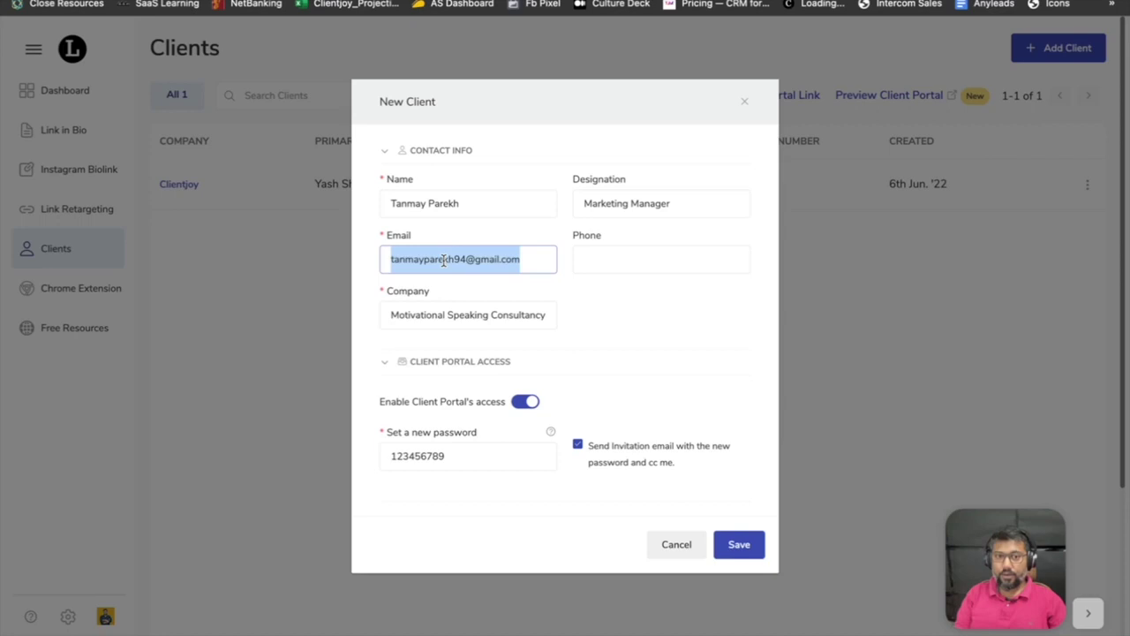
text(ta)
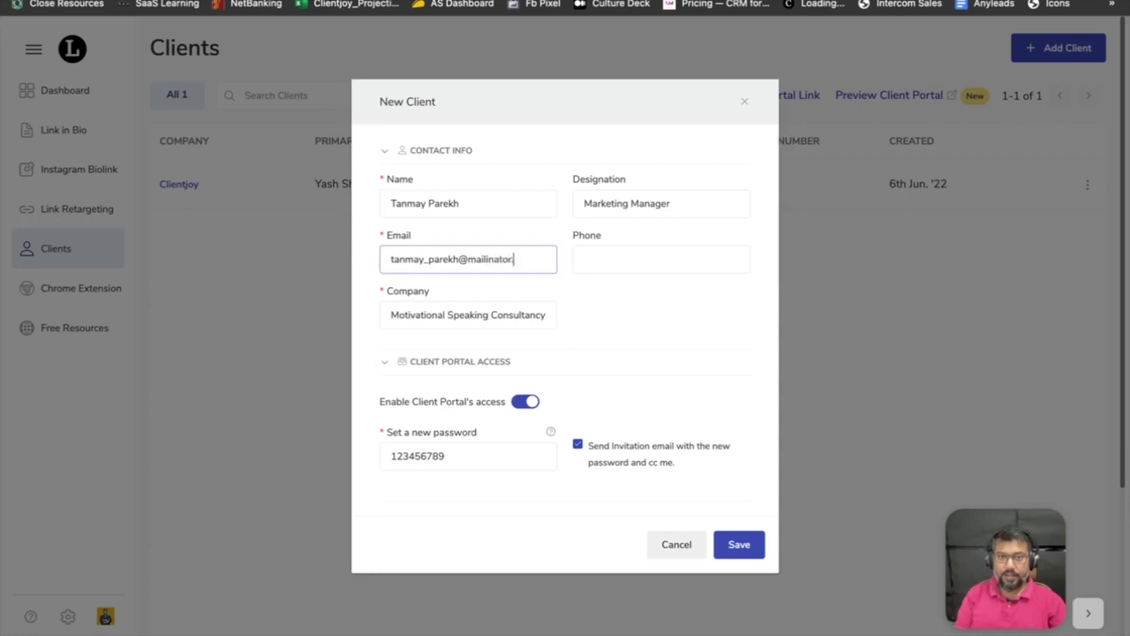
click(629, 321)
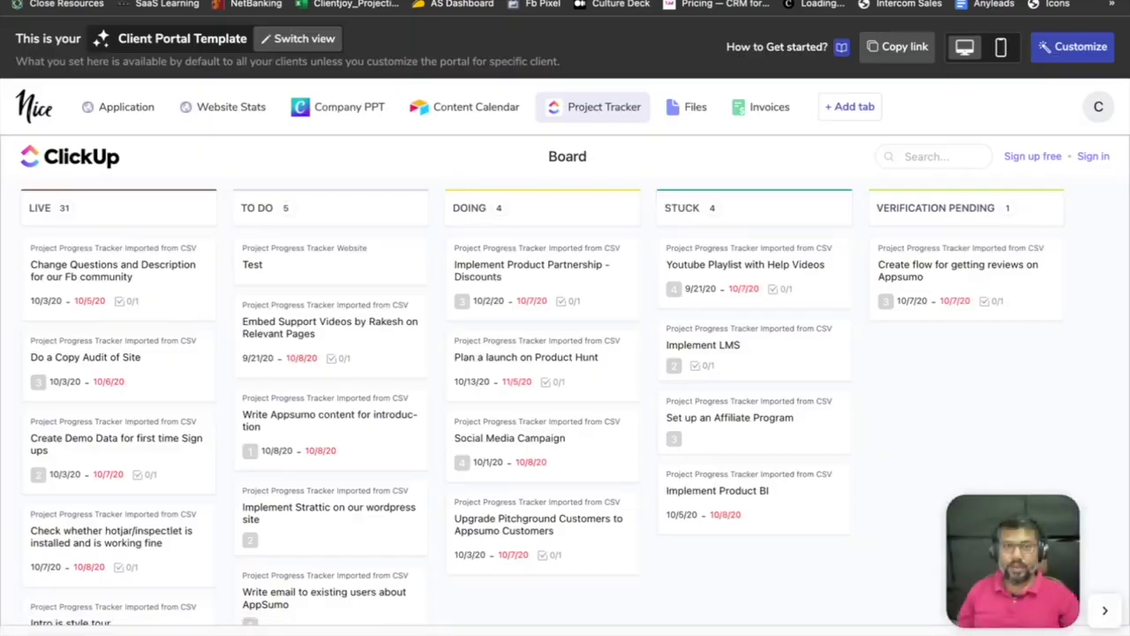
Open Mailinator in a new tab and look up the client's public inbox.
key(ctrl+t)
text(mailin)
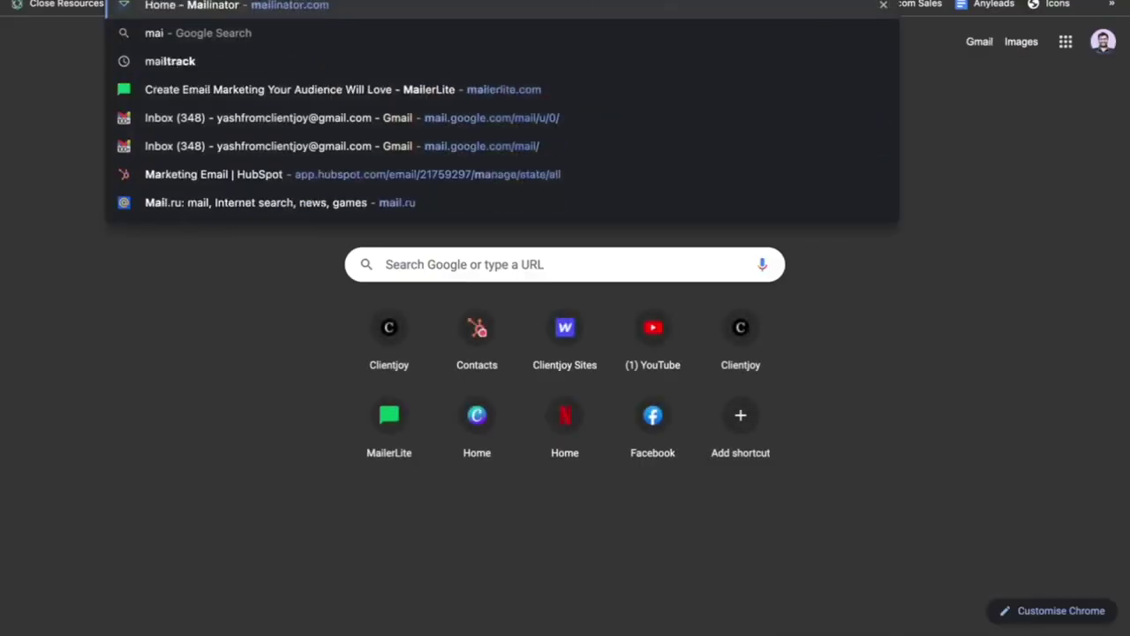
key(Return)
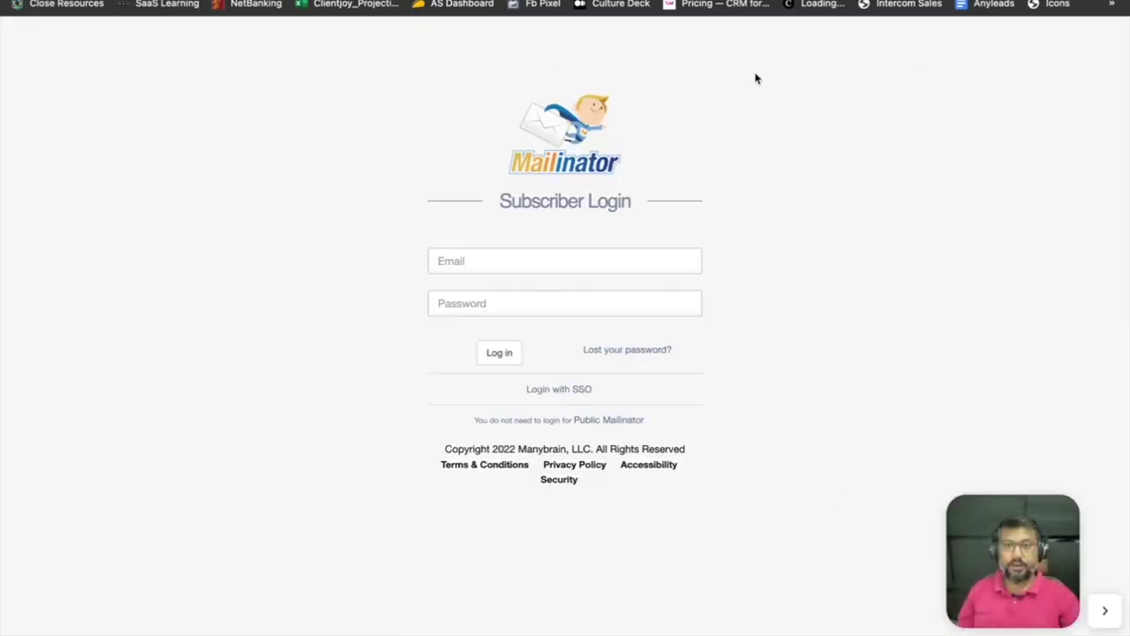
key(super+Left)
click(892, 43)
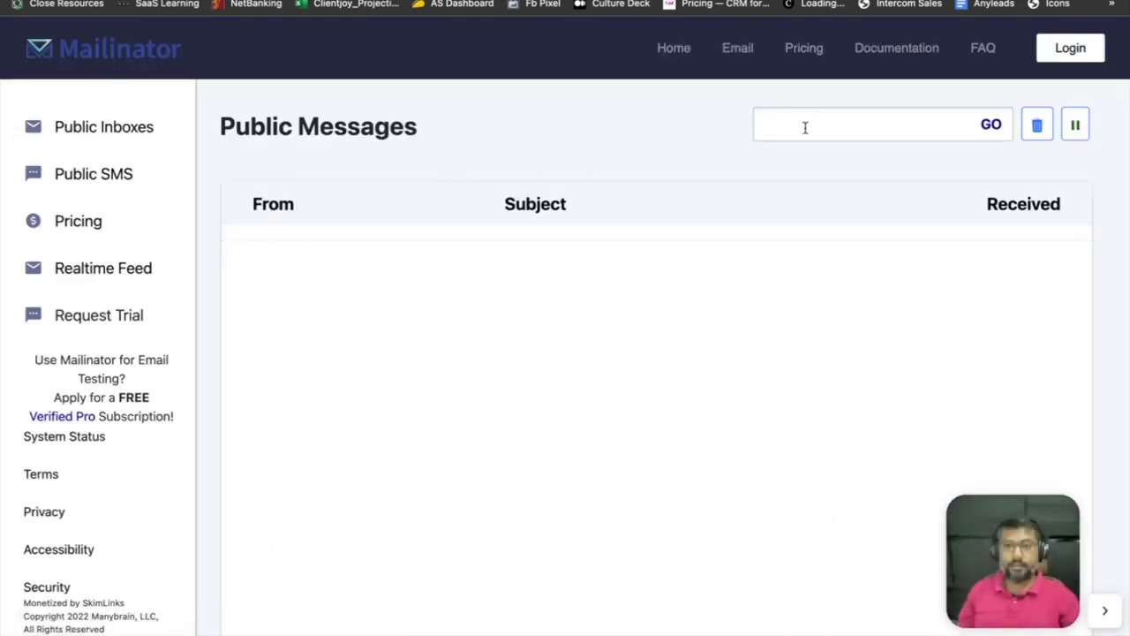
click(804, 125)
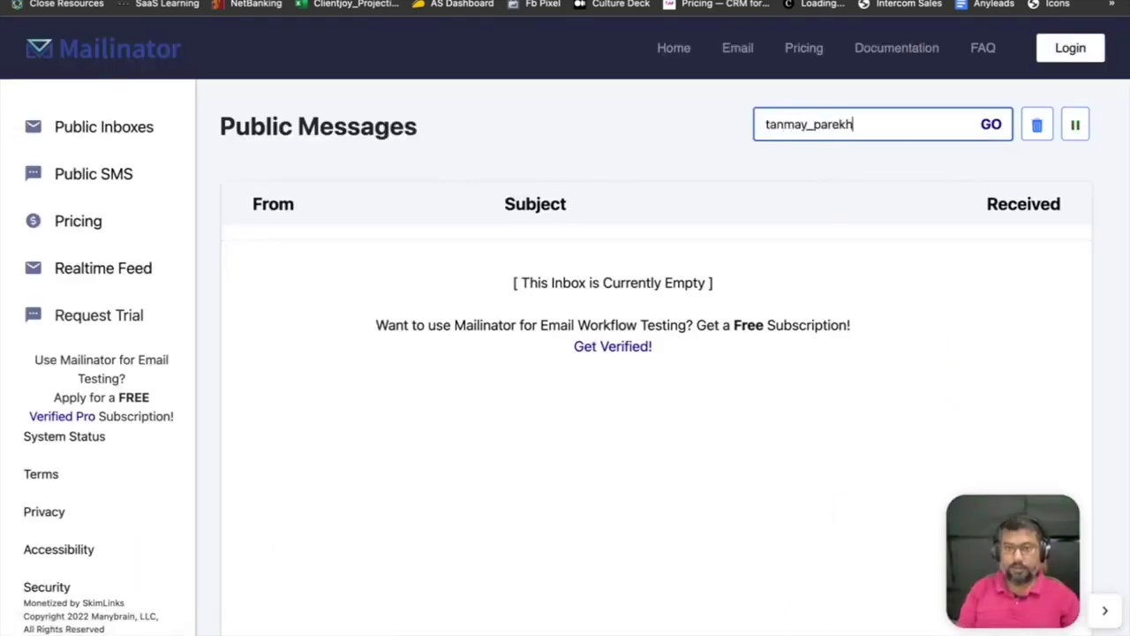
click(984, 125)
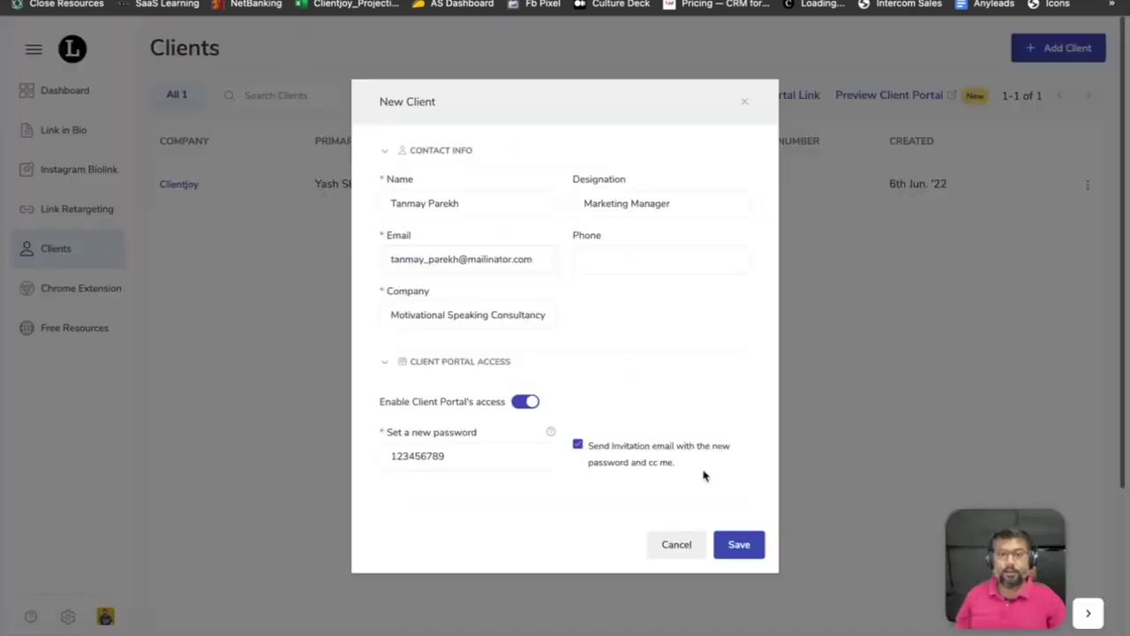
Save the new client in Linkjoy and open its portal invitation e-mail in Mailinator.
click(737, 545)
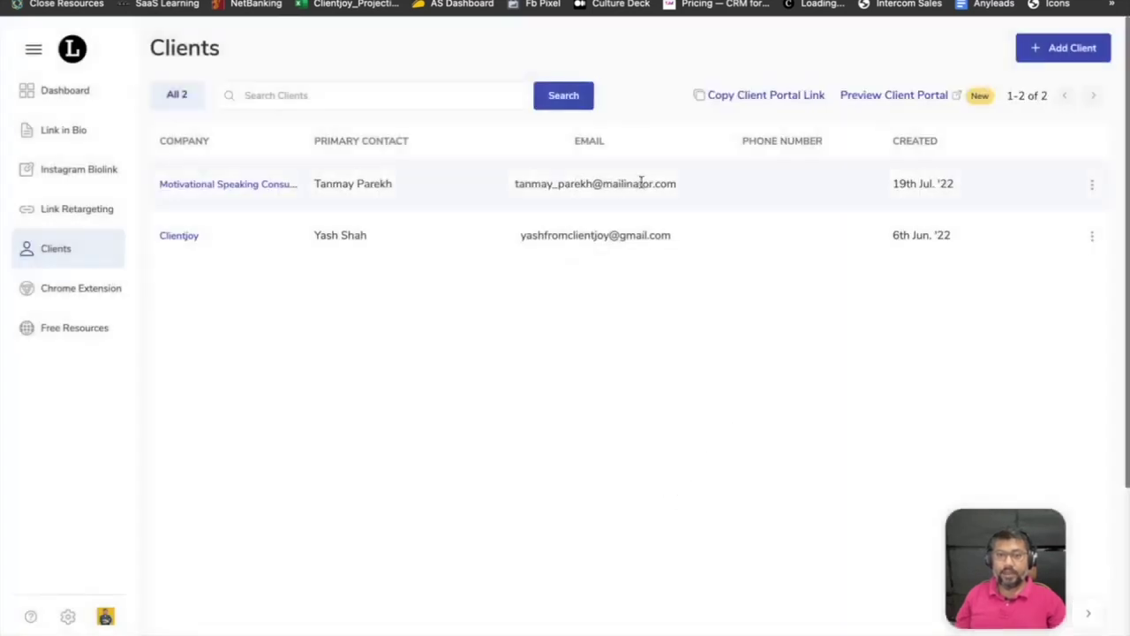
key(ctrl+Tab)
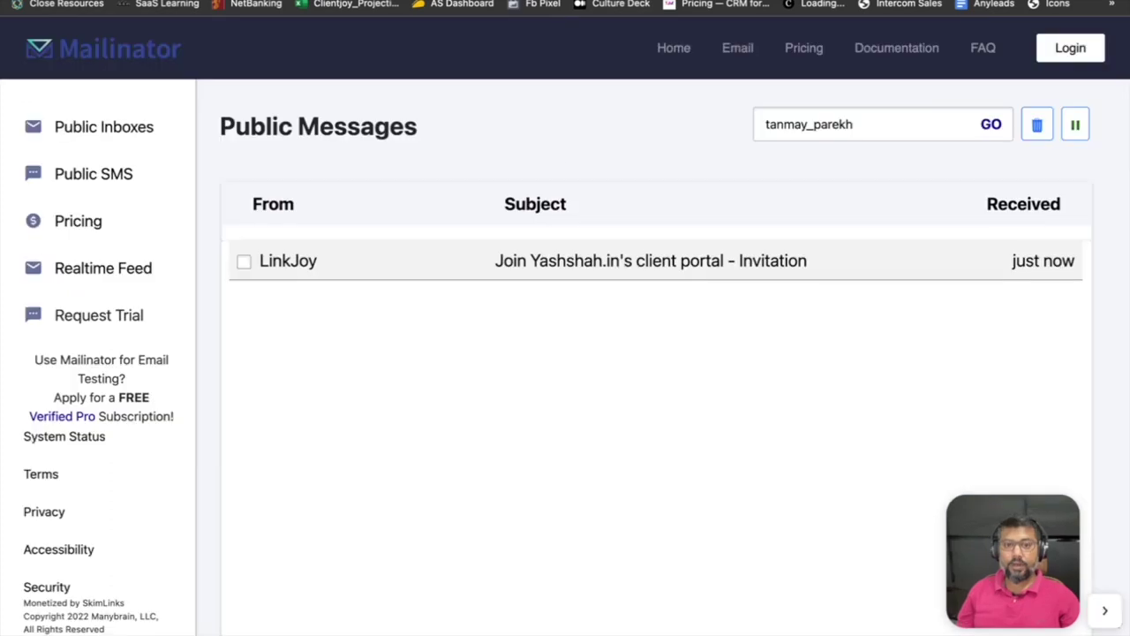
click(551, 269)
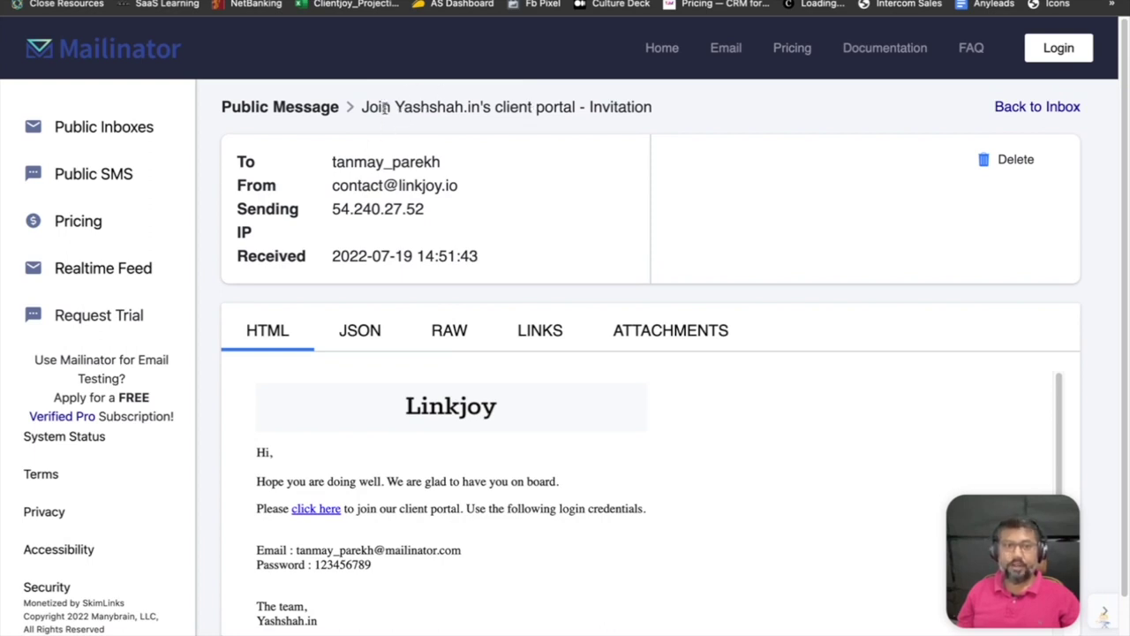
Log out of the Linkjoy agency account and follow the invitation e-mail's join link.
scroll(547, 369, down, 1)
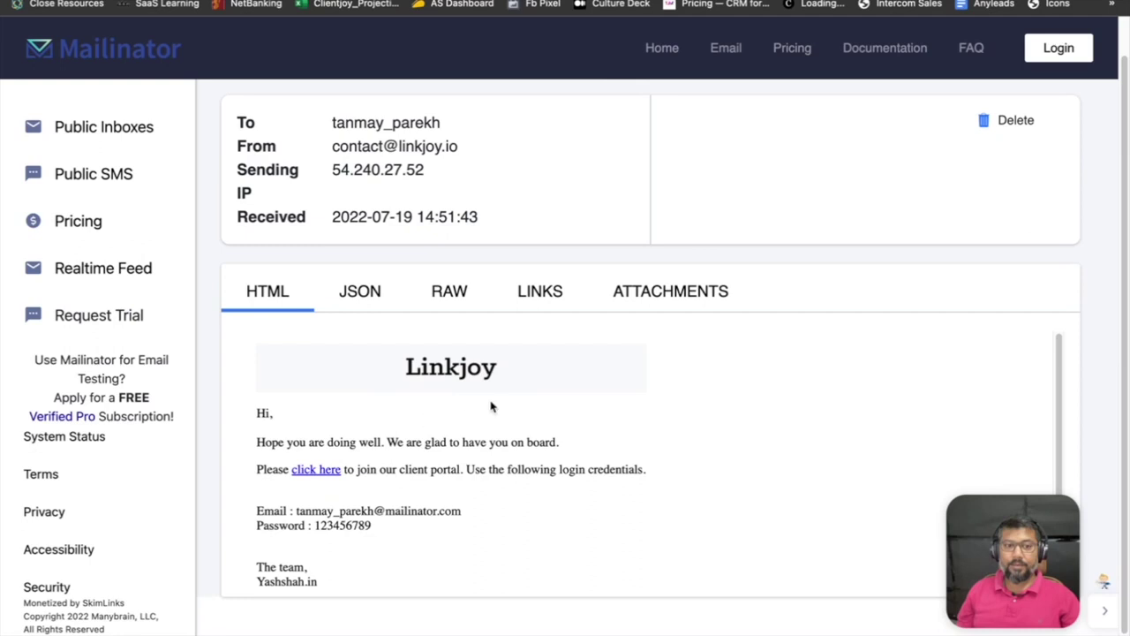
scroll(490, 403, down, 3)
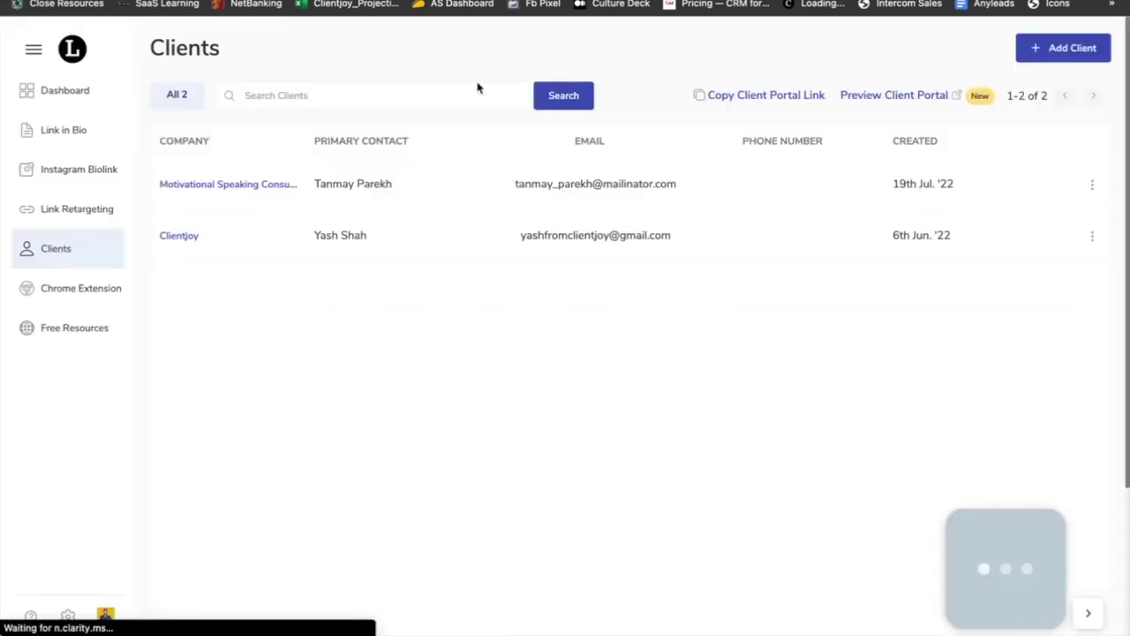
click(106, 616)
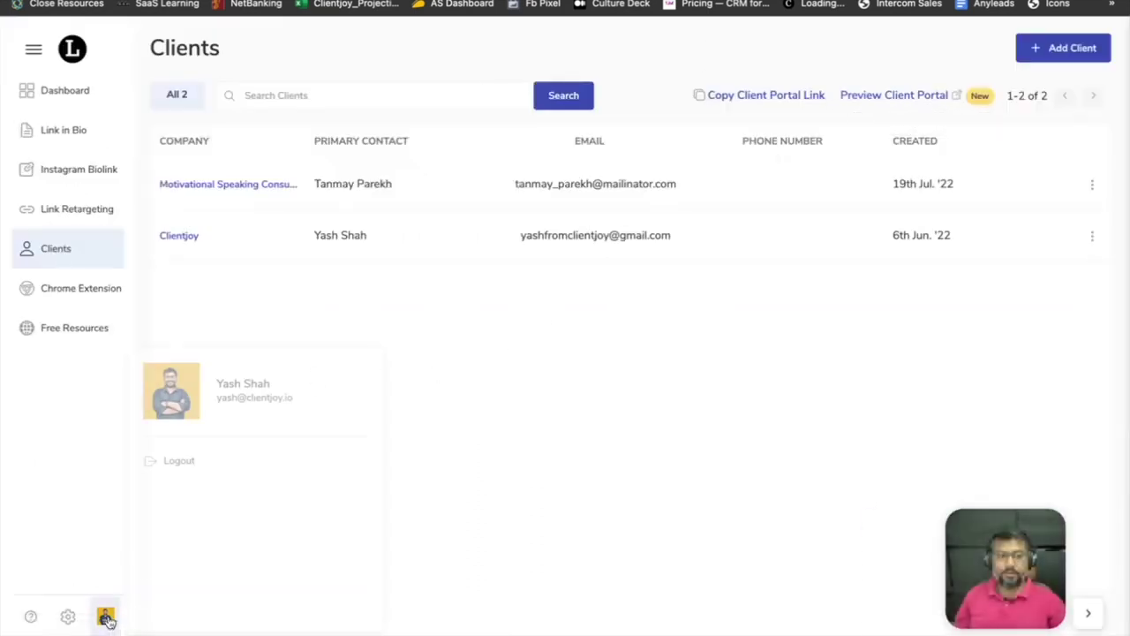
click(171, 466)
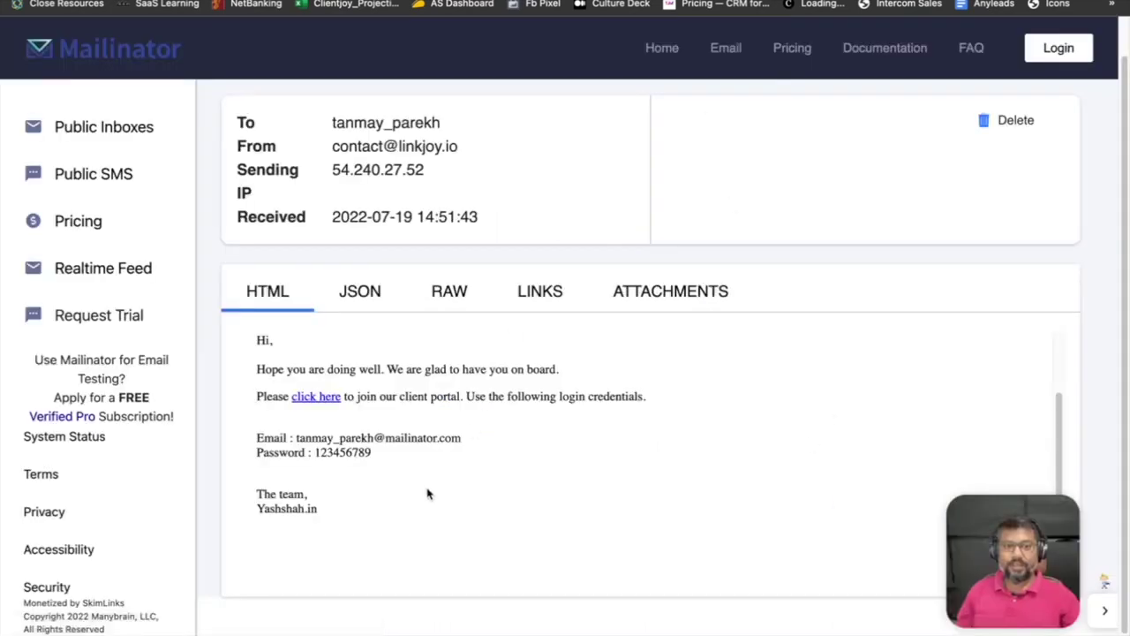
click(315, 399)
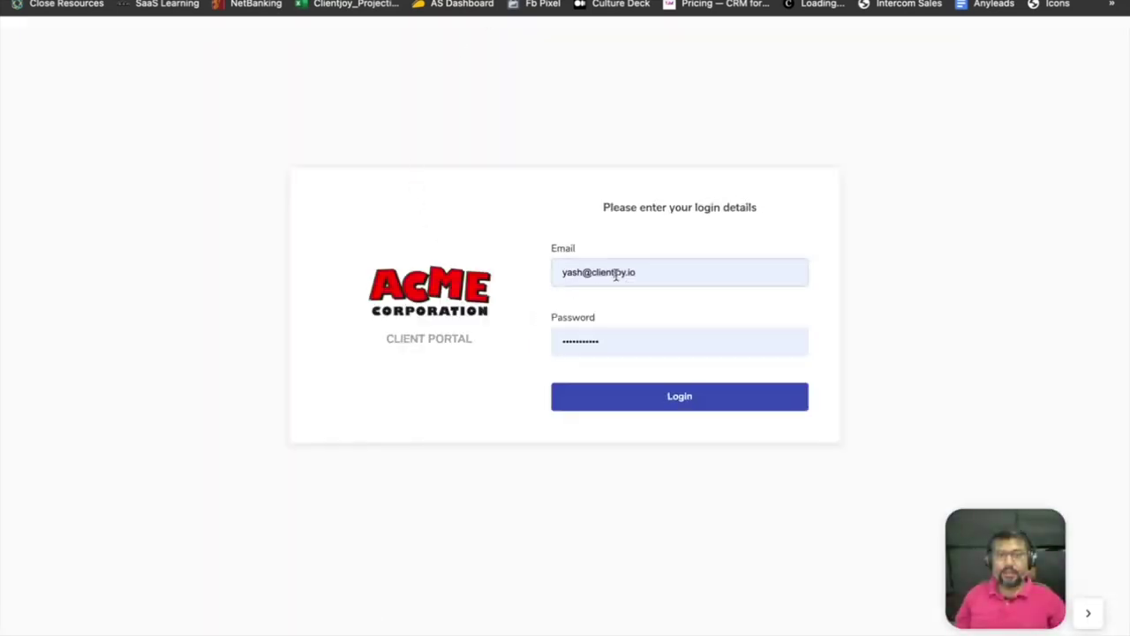
Log in to the ACME Corporation portal with the client's Mailinator e-mail and password.
click(617, 275)
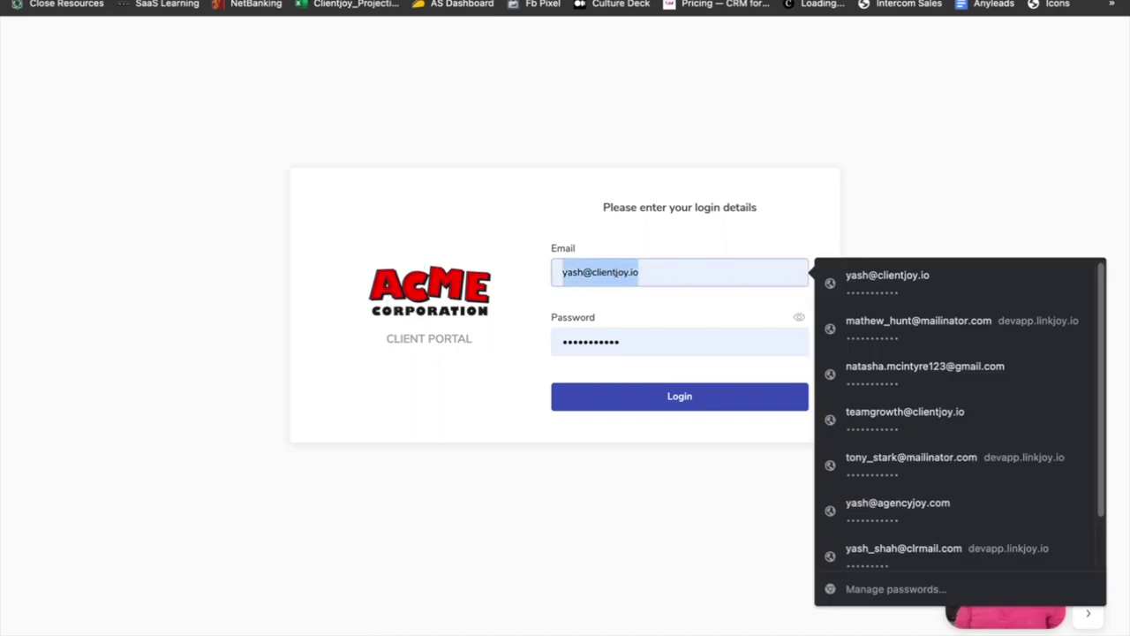
key(Tab)
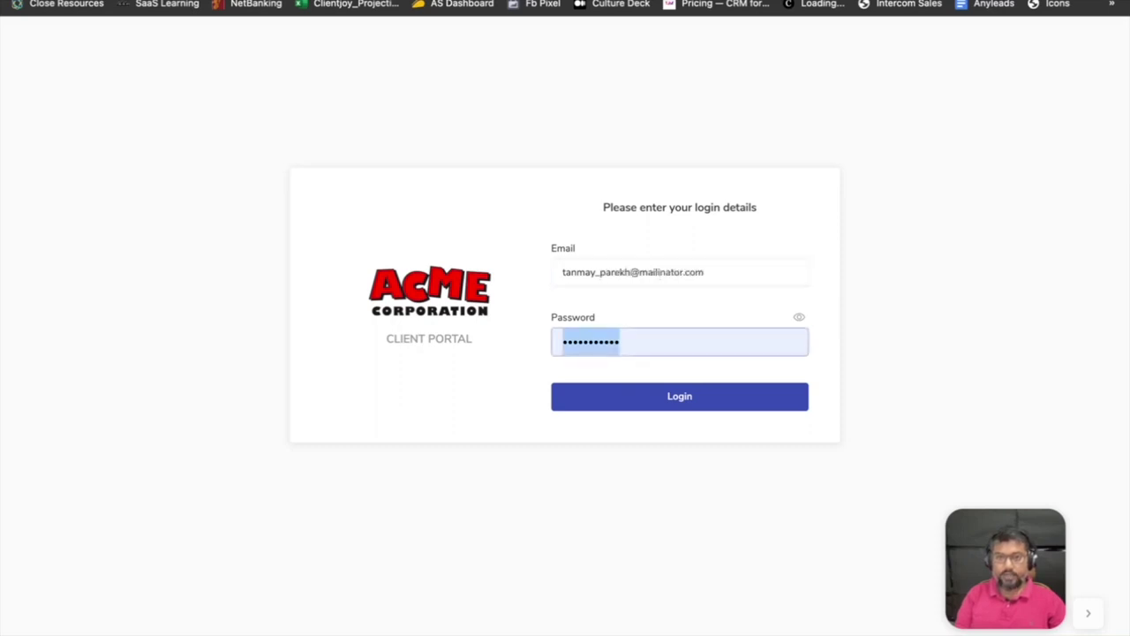
text(•••••••••)
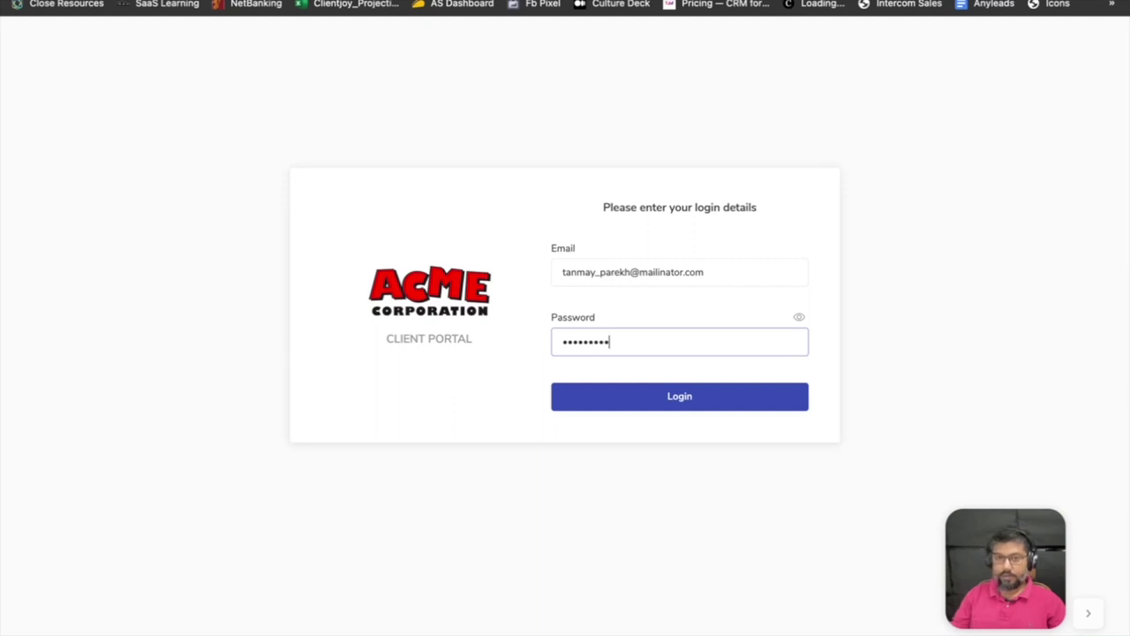
click(799, 318)
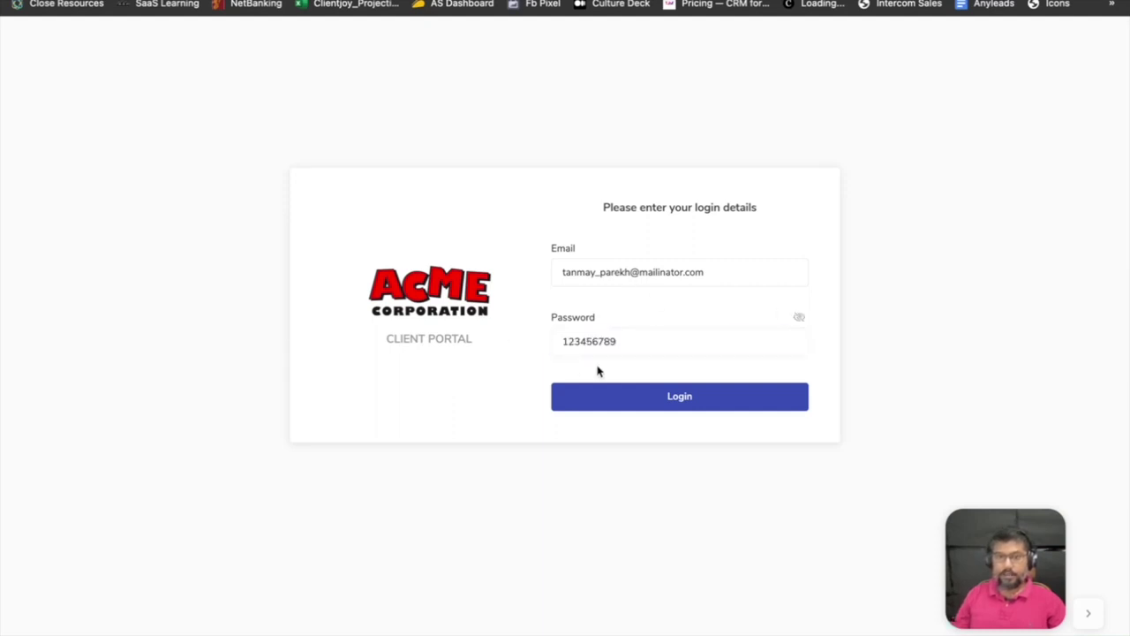
click(697, 399)
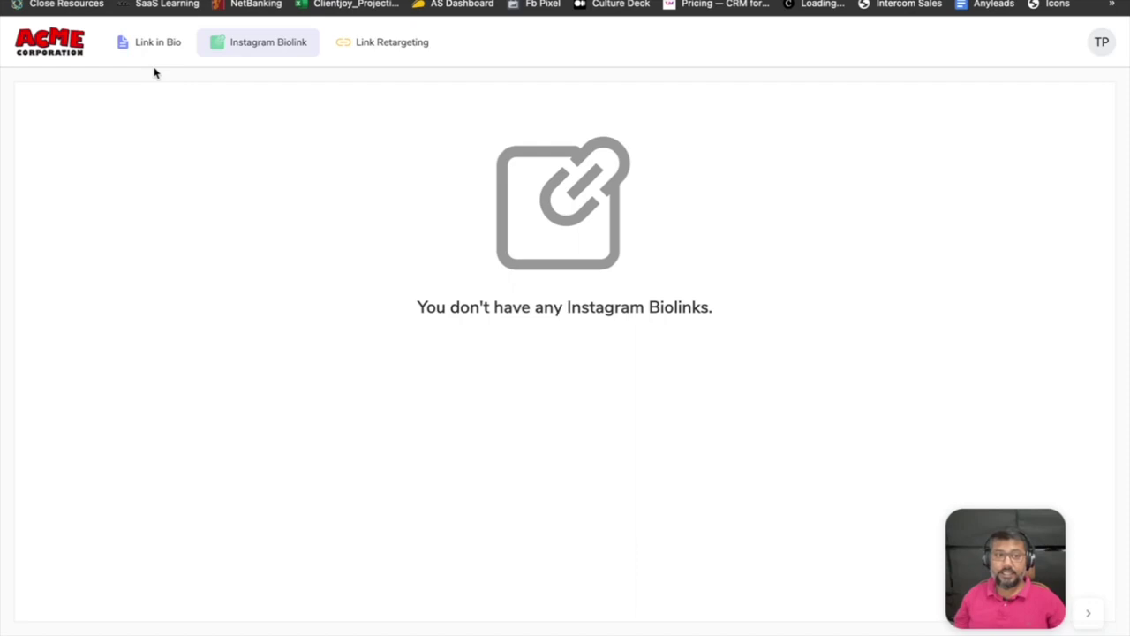
Check the client's empty Link in Bio, Instagram Biolink and Retargeting sections, then log out.
click(157, 49)
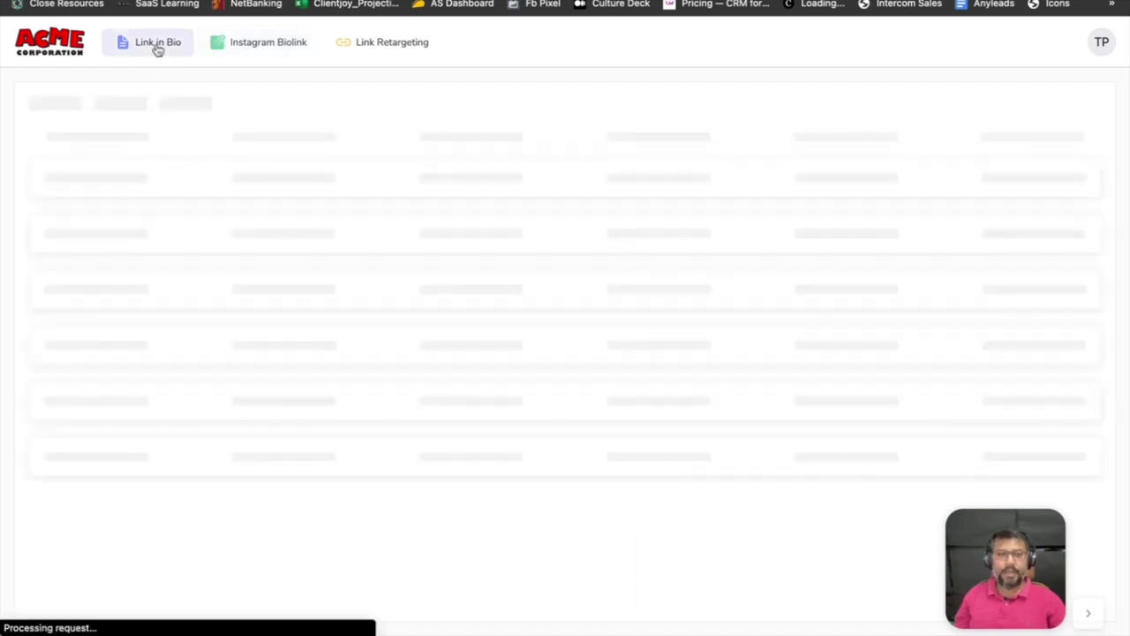
click(270, 56)
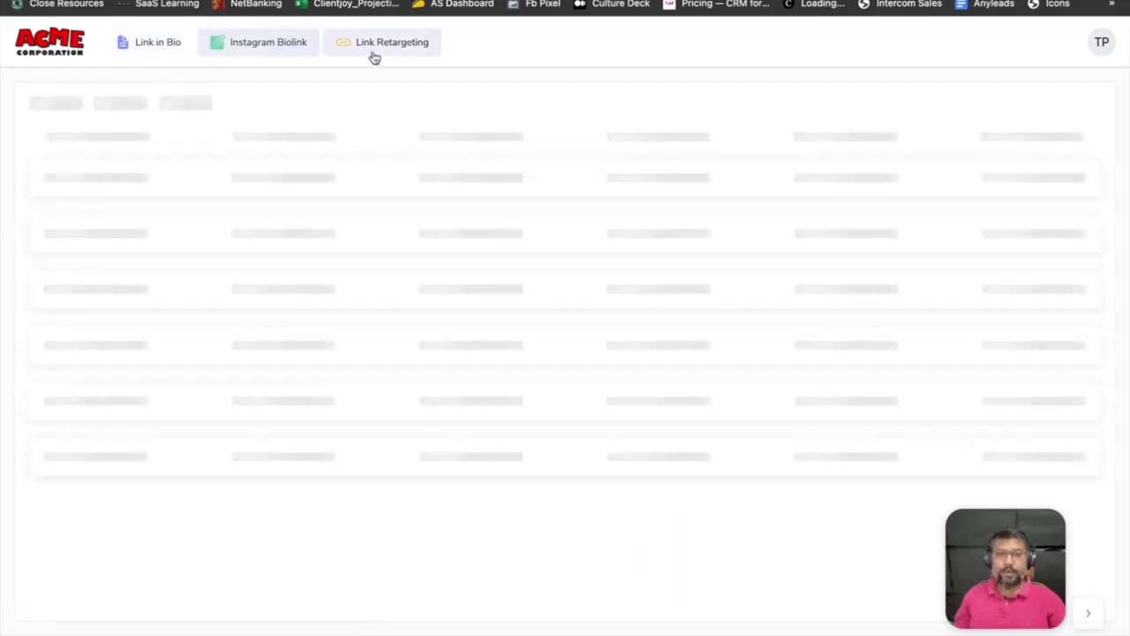
click(383, 56)
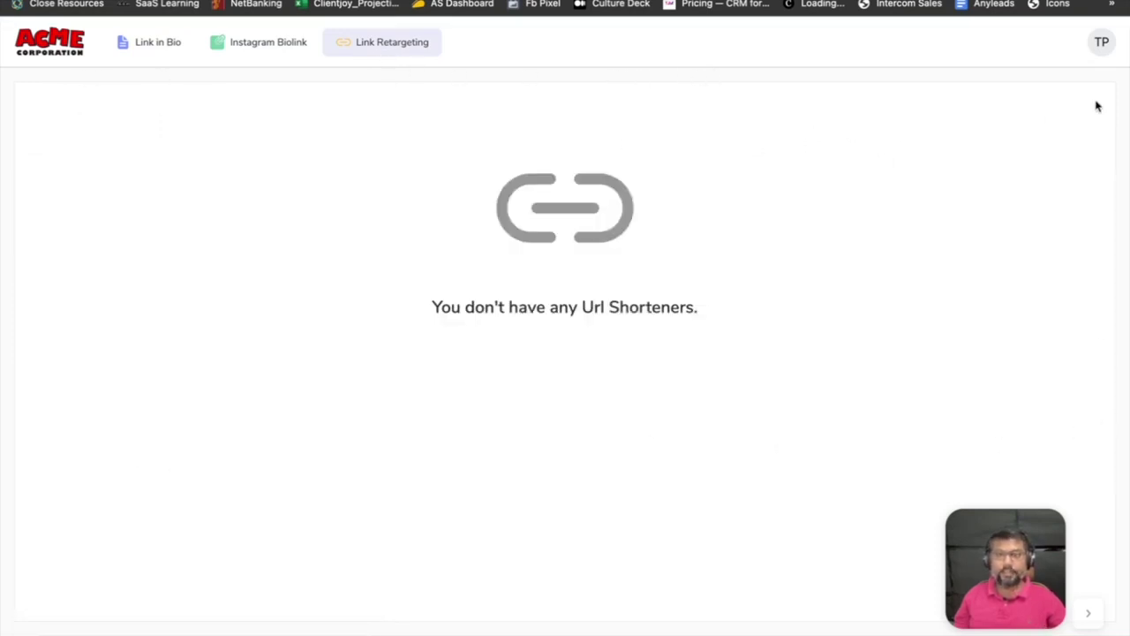
click(1103, 46)
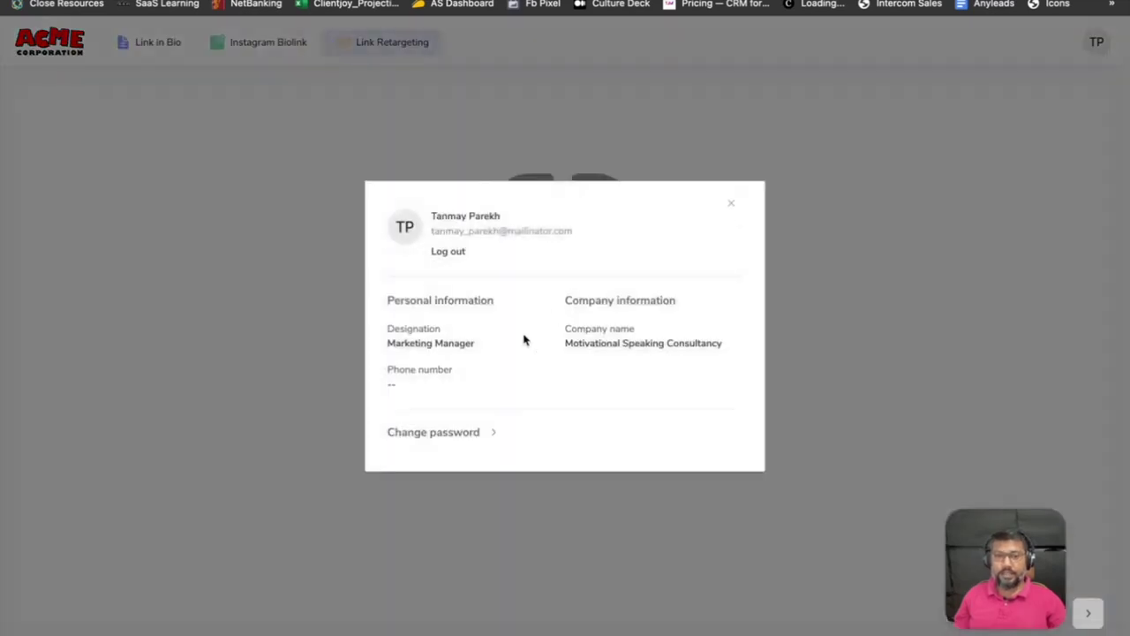
click(448, 252)
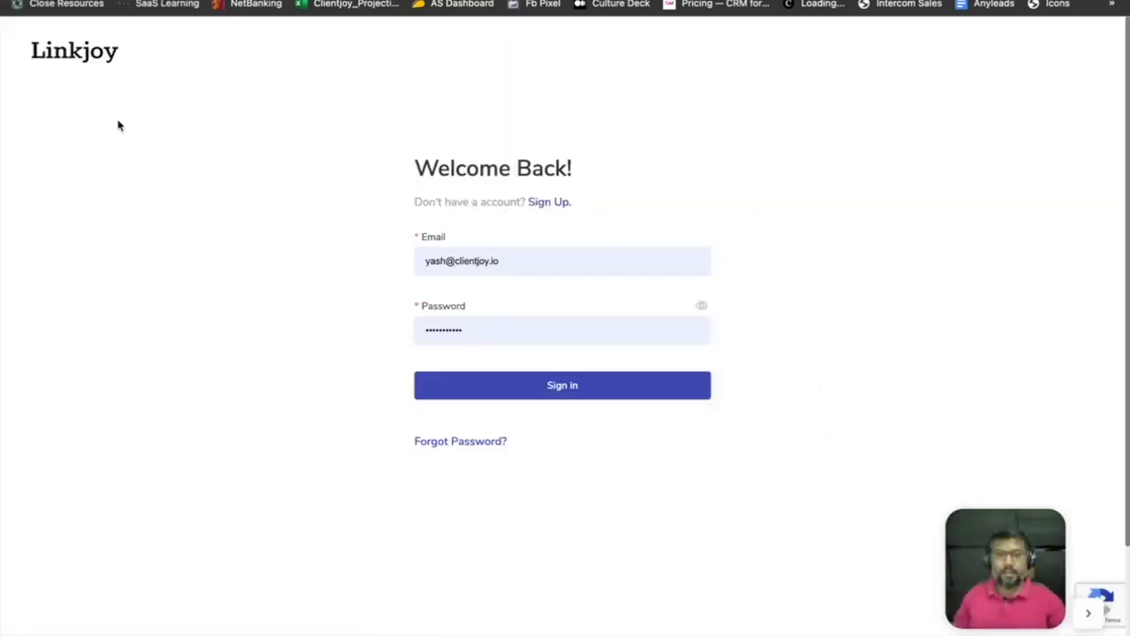
Sign back into the agency account and open the Motivational Speaking Consultancy client page.
click(508, 381)
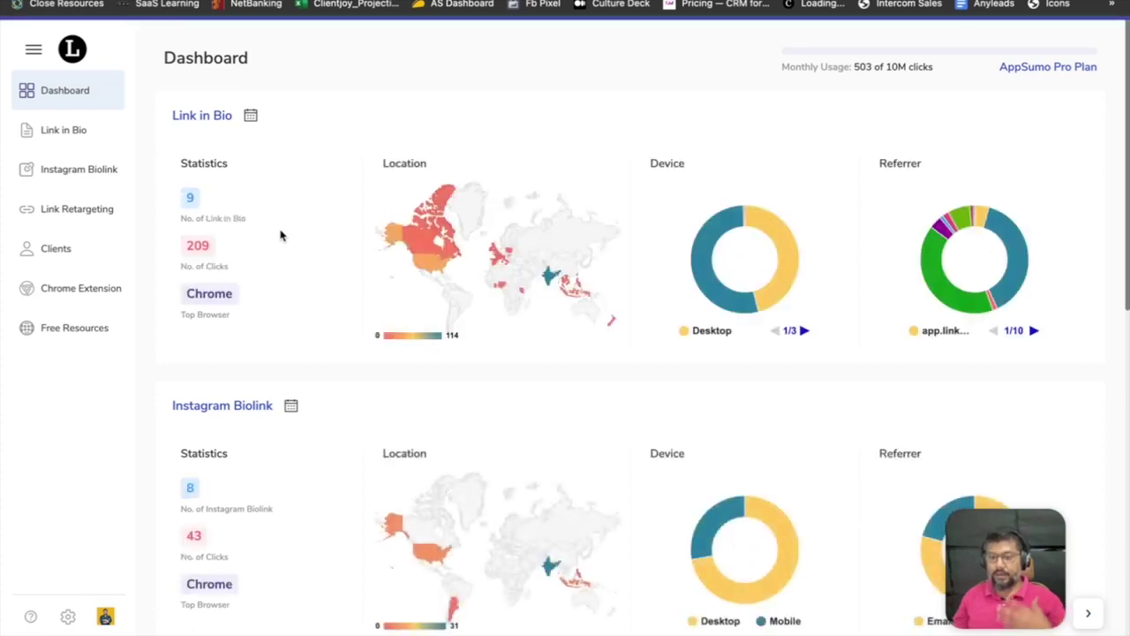
click(25, 248)
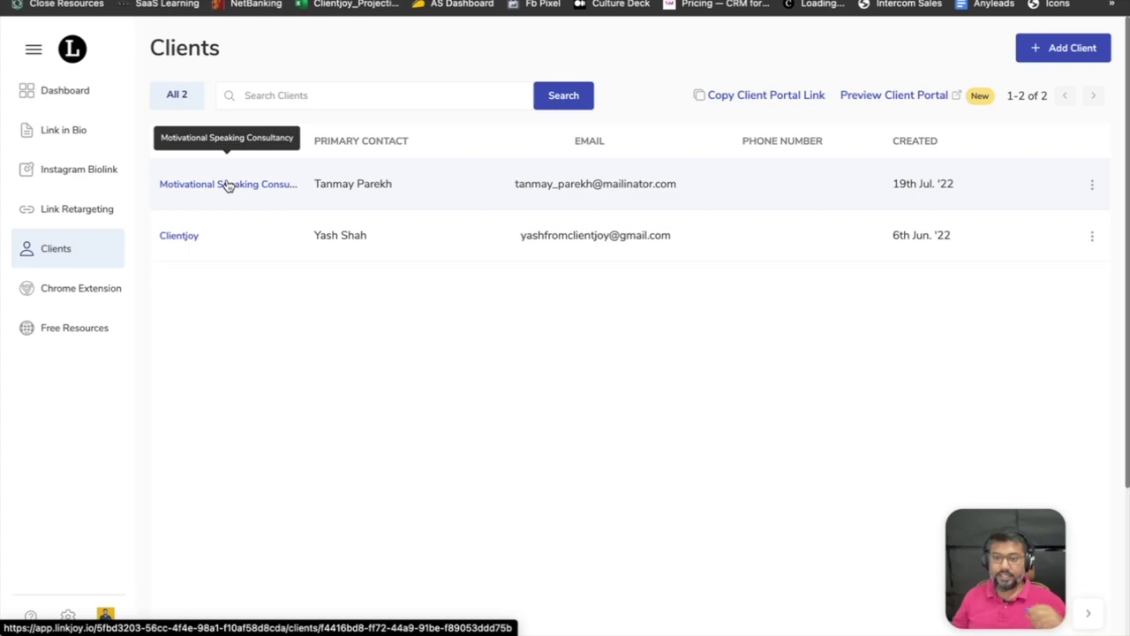
click(228, 186)
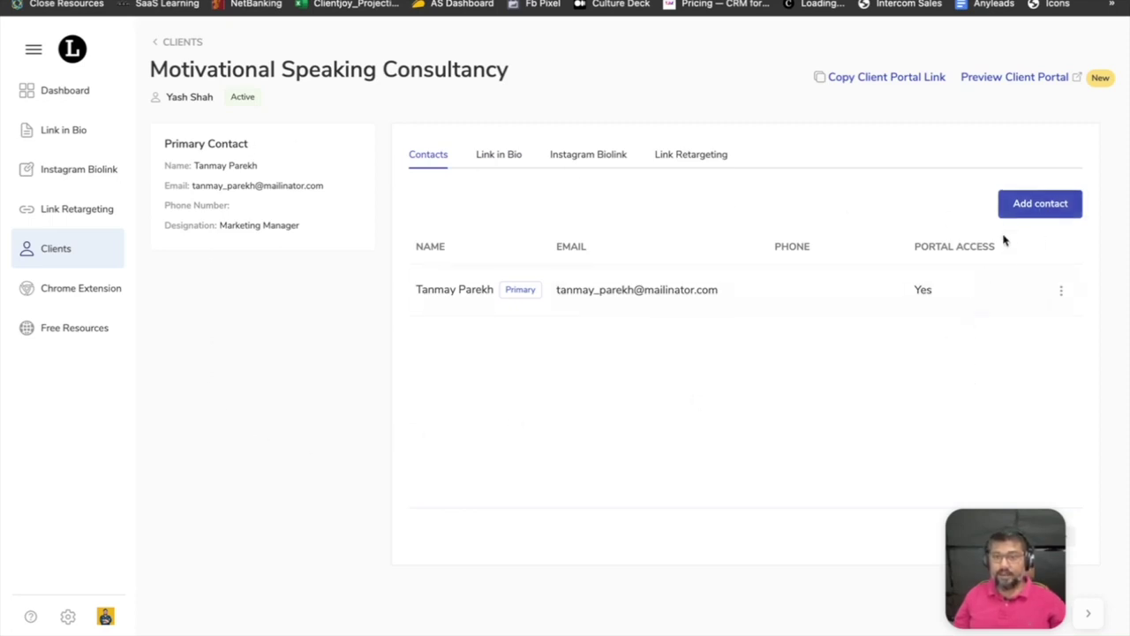
Enter a new contact's name and e-mail, enable portal access with a password and invitation e-mail.
click(1018, 214)
click(456, 208)
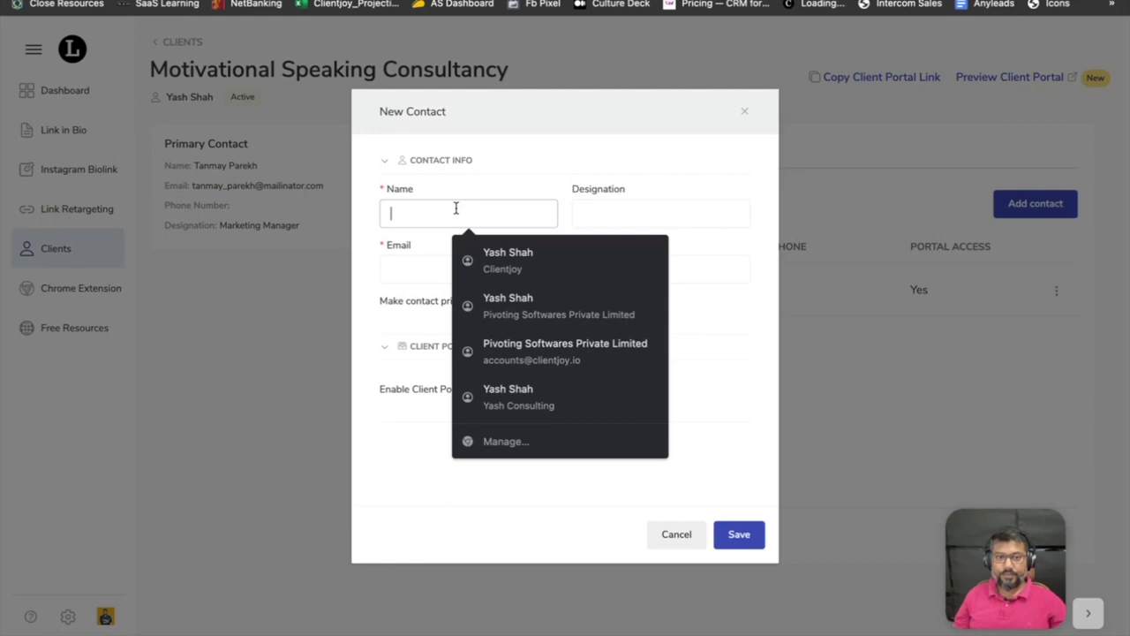
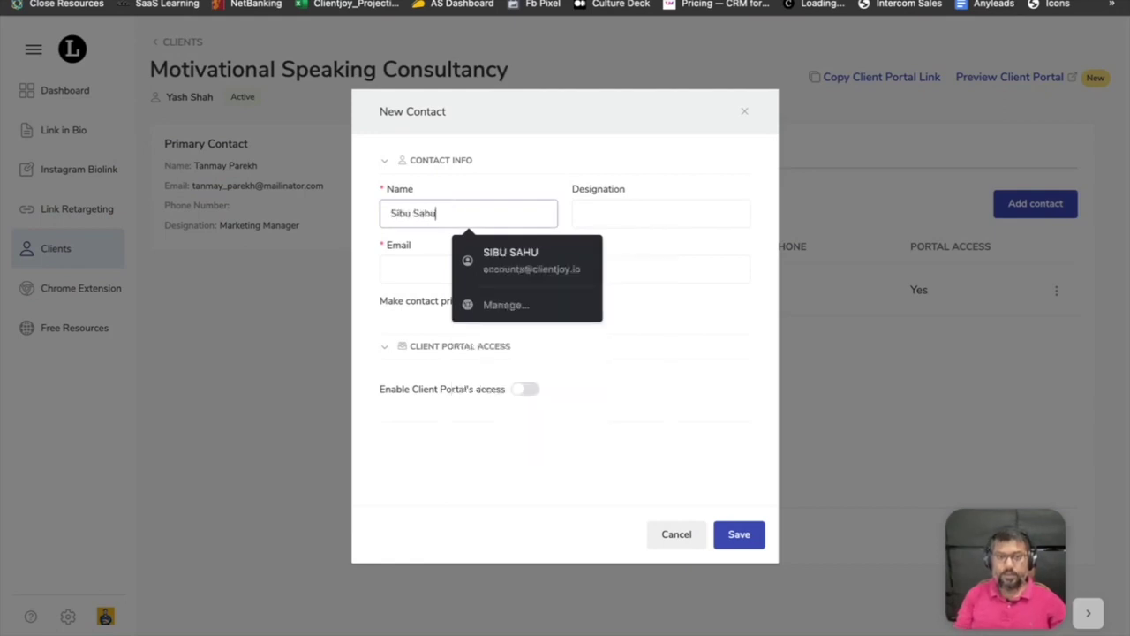
click(661, 213)
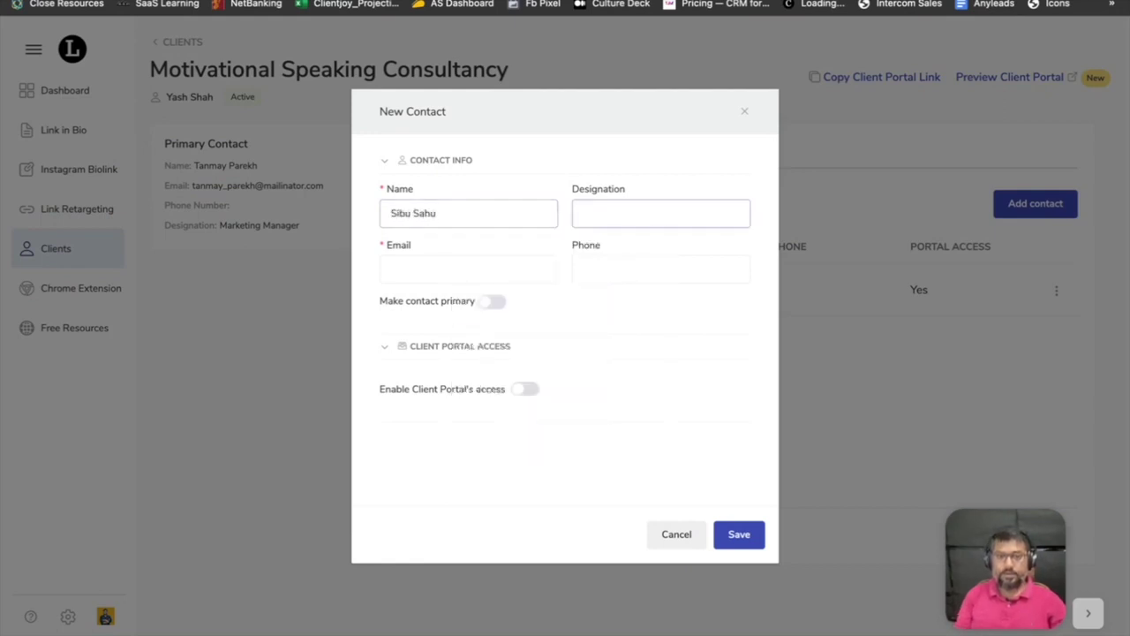
click(468, 269)
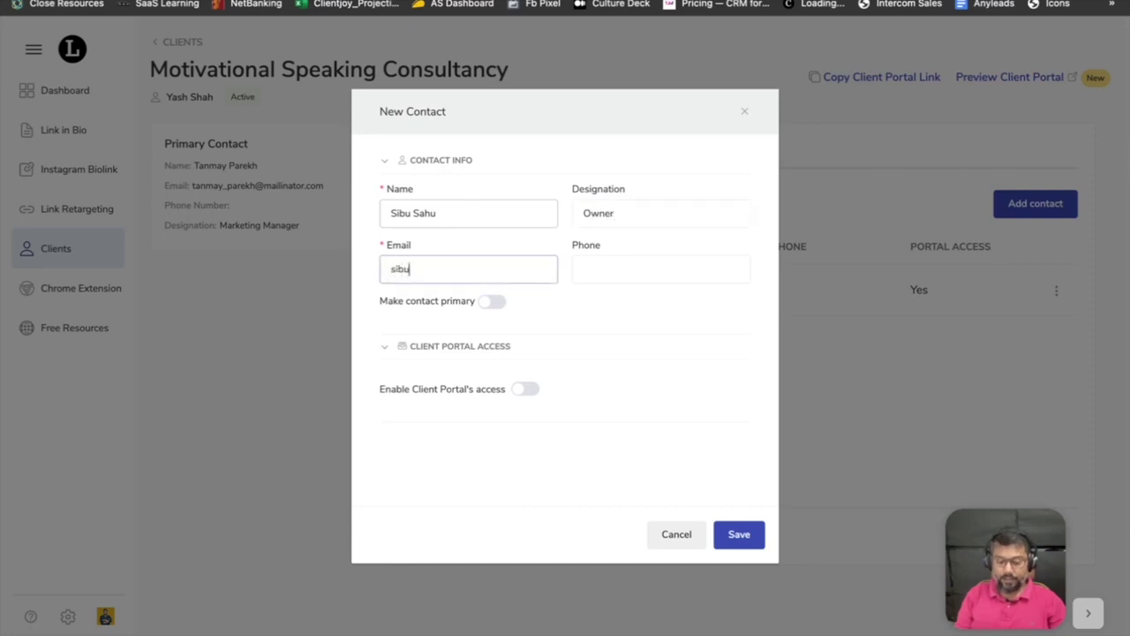
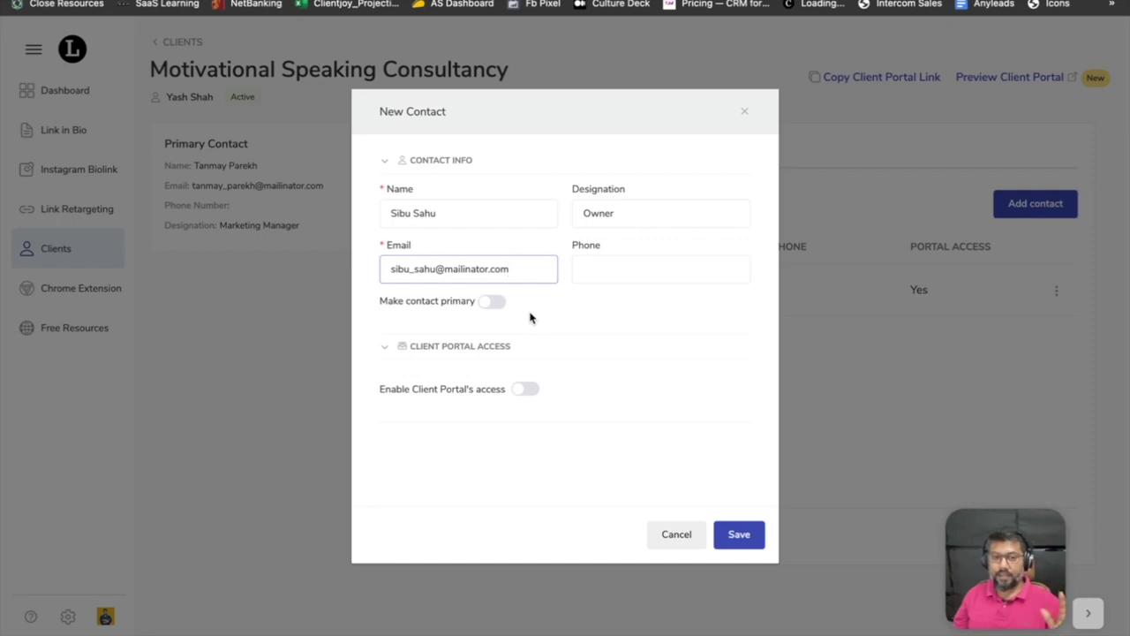
click(526, 390)
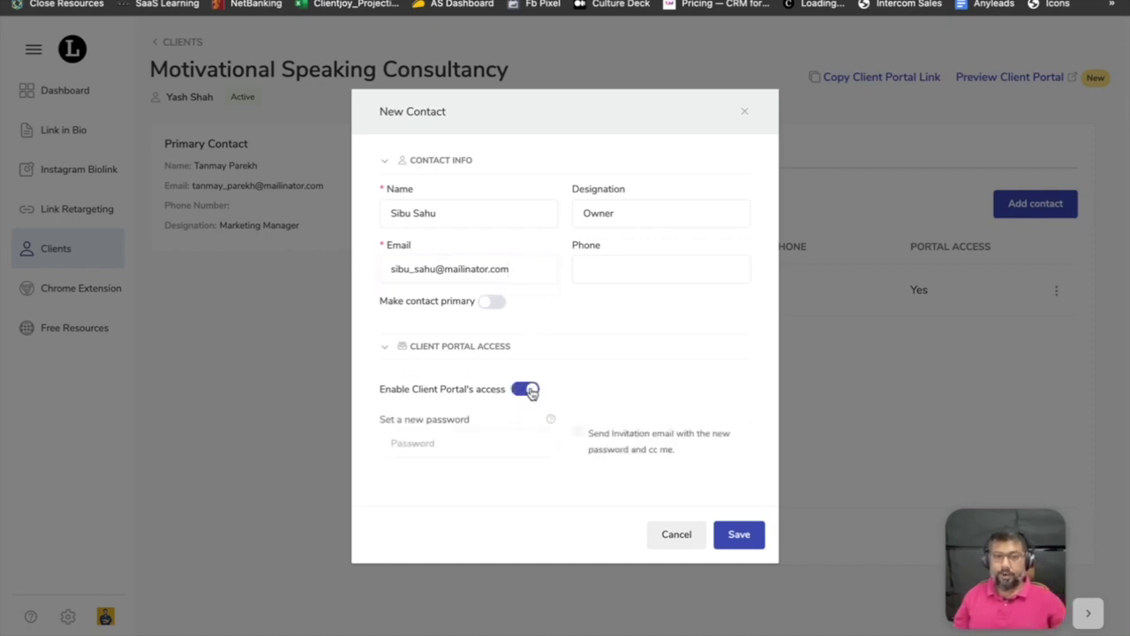
click(473, 446)
text(123456789)
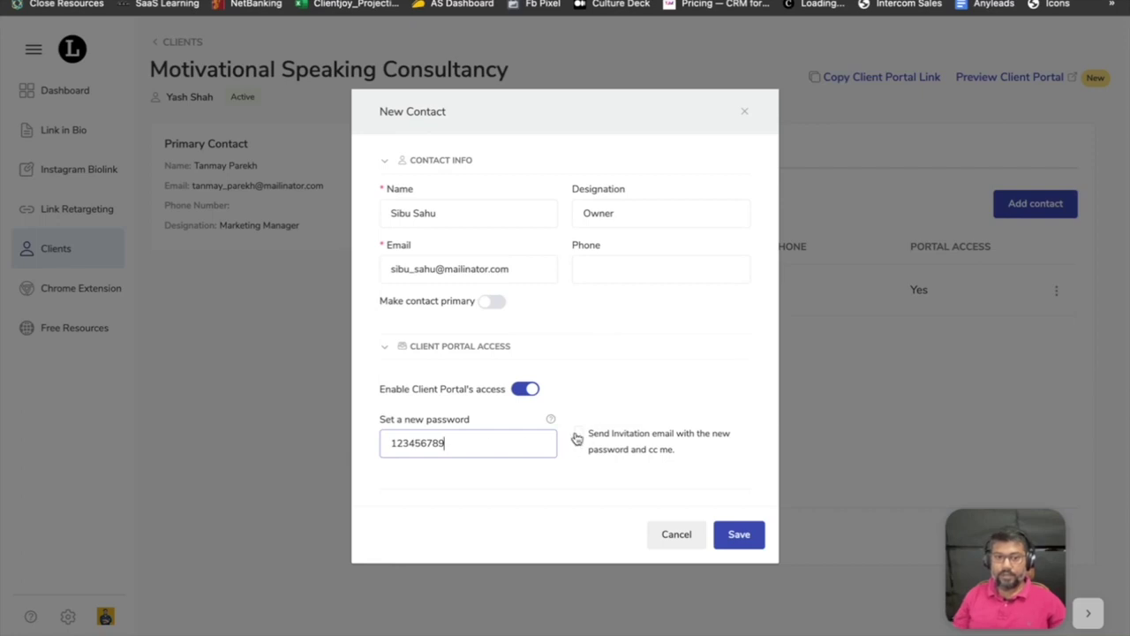
click(577, 432)
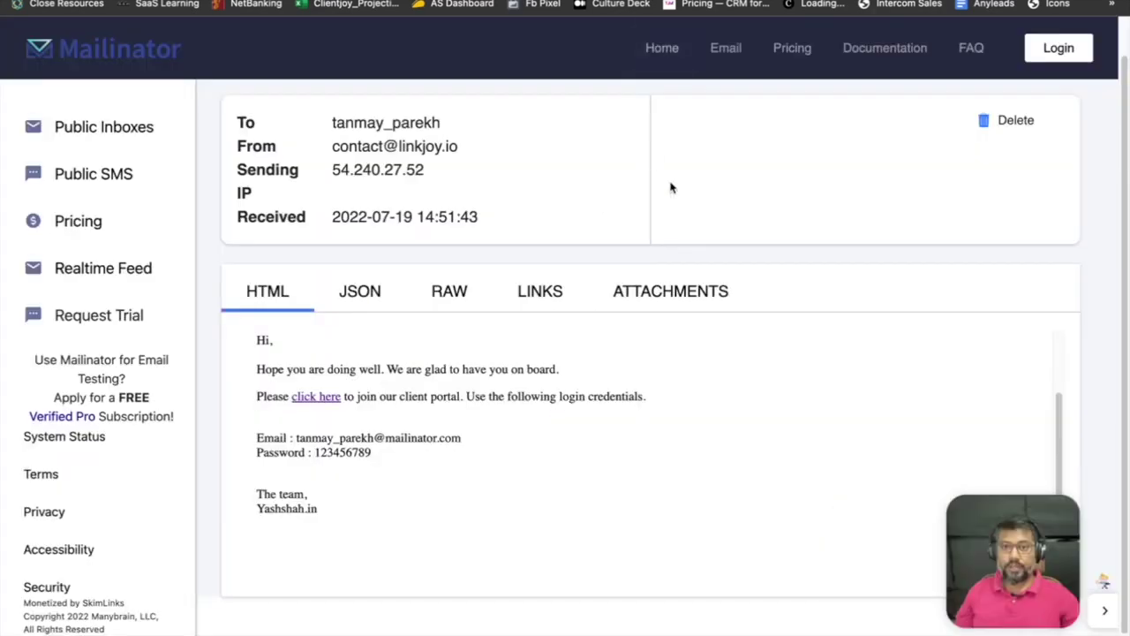
Clear the old message from the contact's Mailinator inbox, then save the new contact.
scroll(671, 187, up, 2)
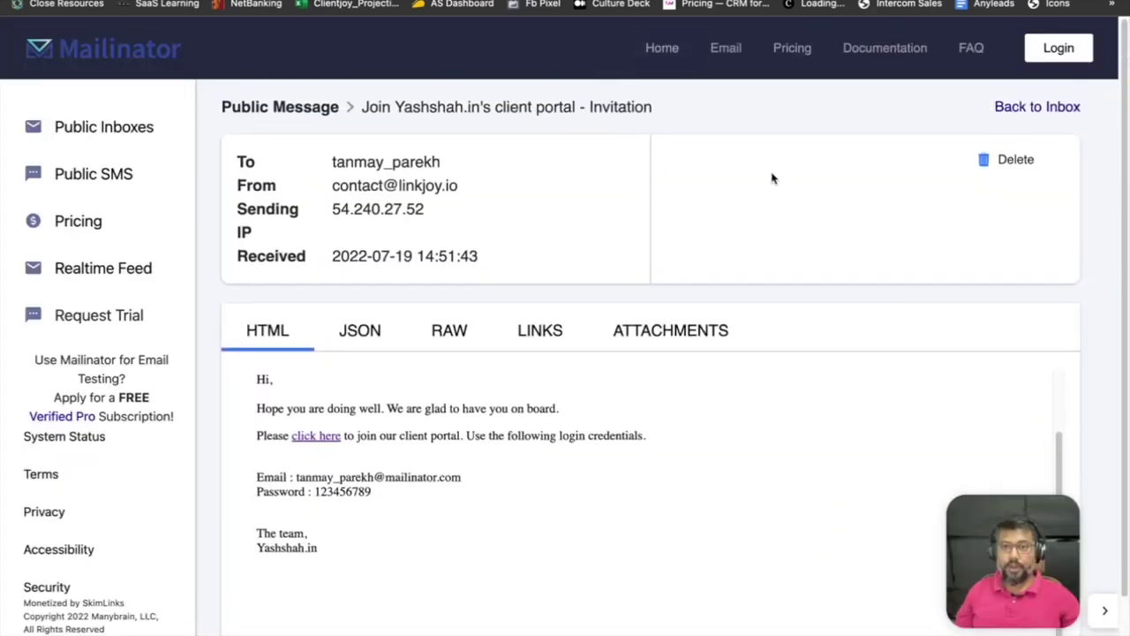
click(989, 111)
double_click(869, 123)
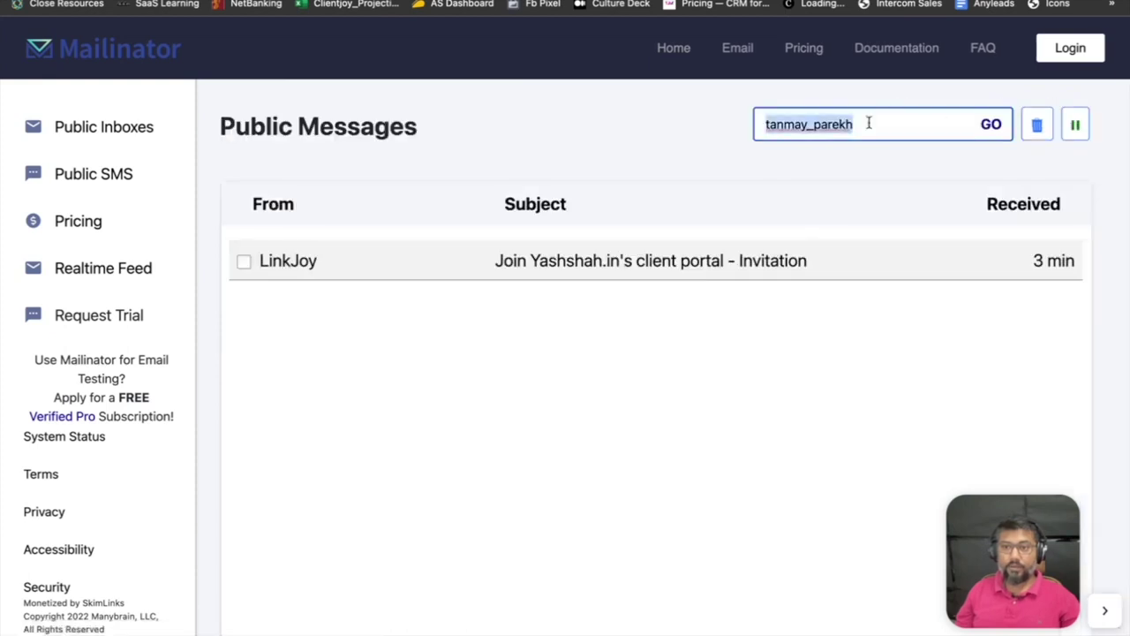
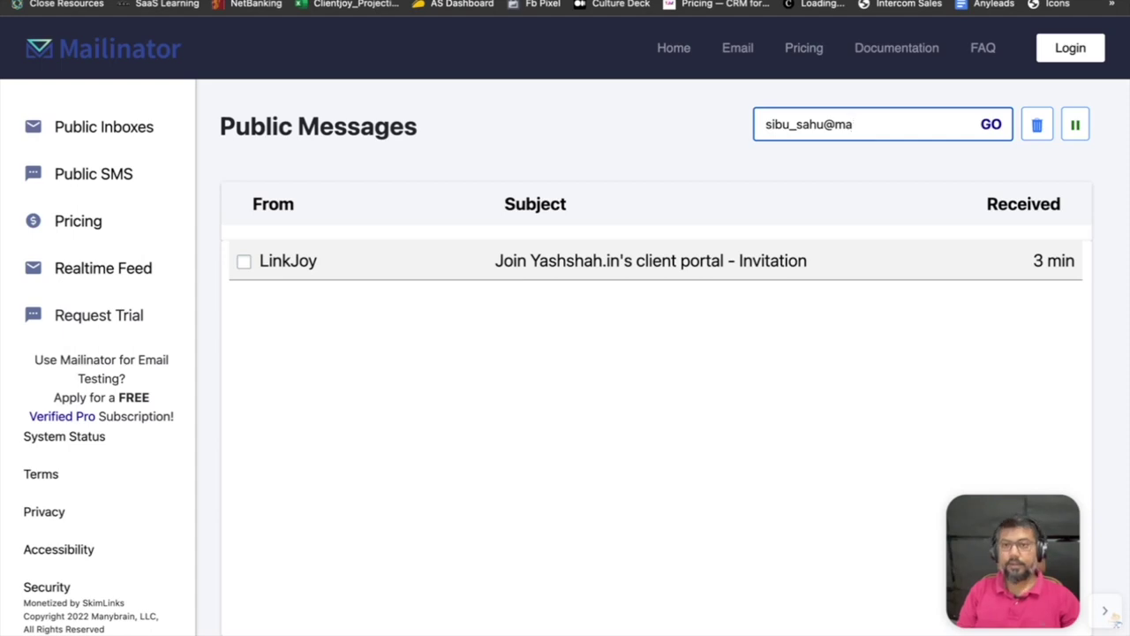
click(1039, 128)
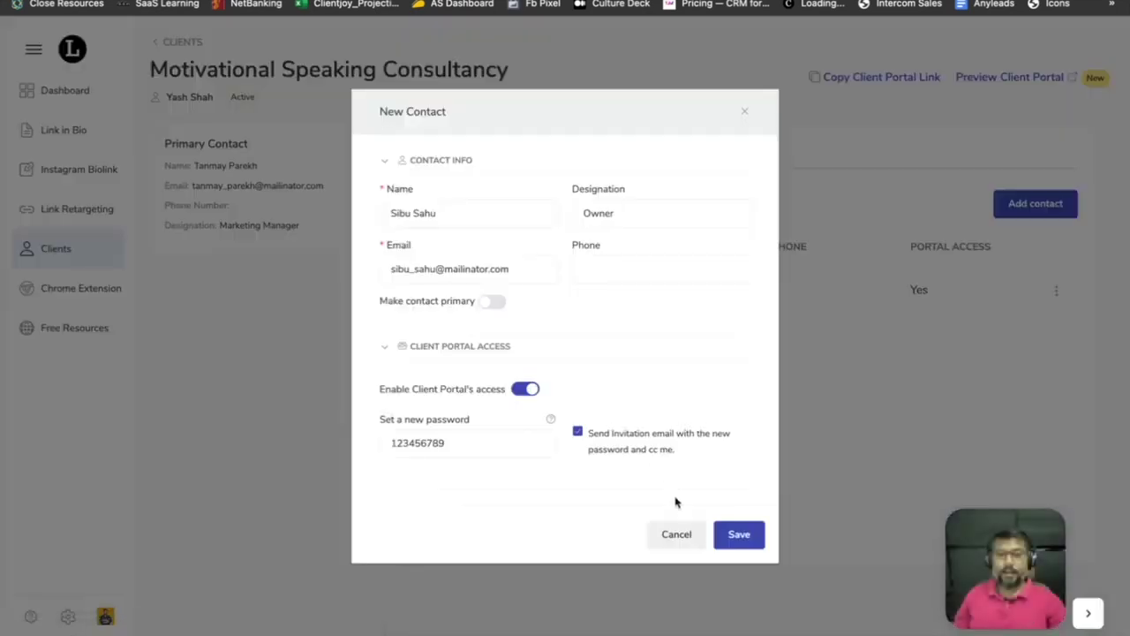
click(735, 536)
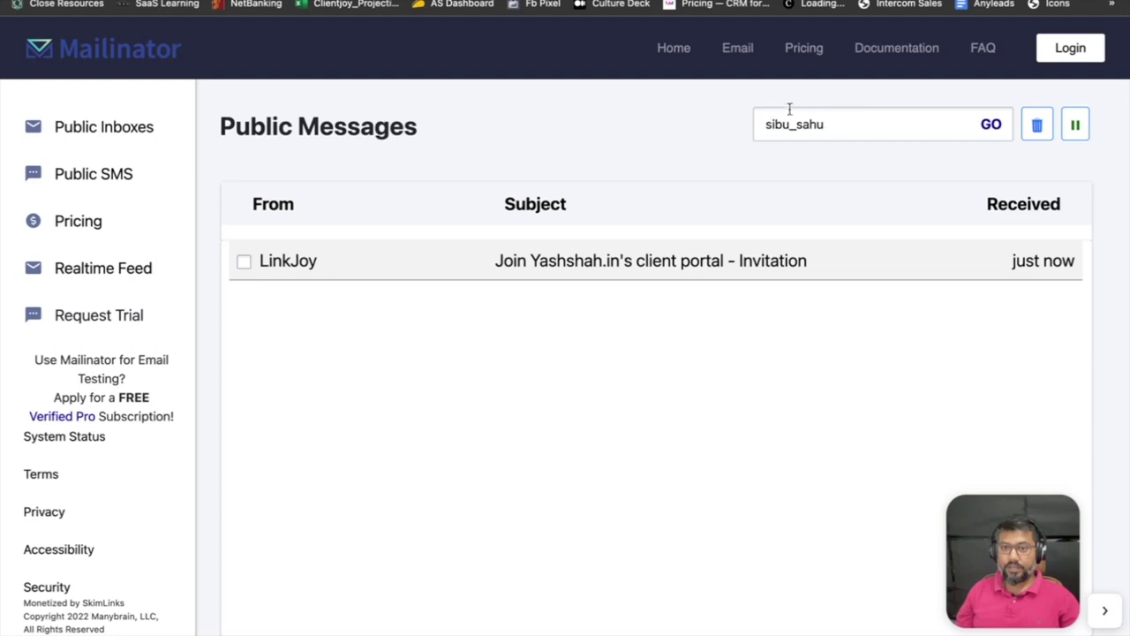
Open the LinkJoy portal invitation e-mail in Mailinator and read through its login details.
click(583, 258)
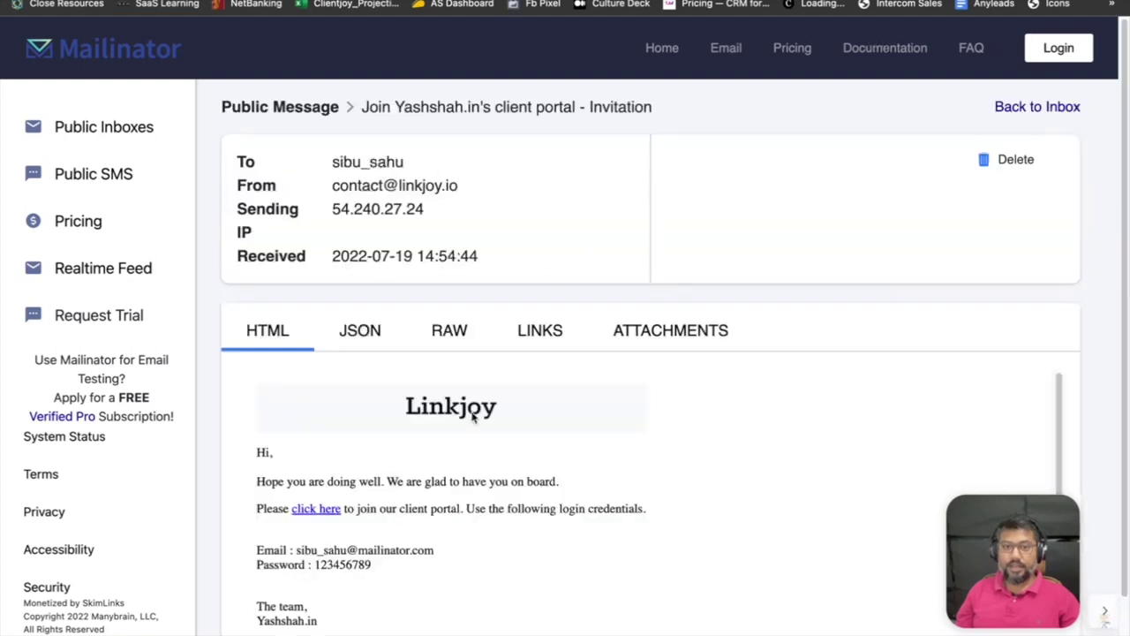
scroll(483, 424, down, 2)
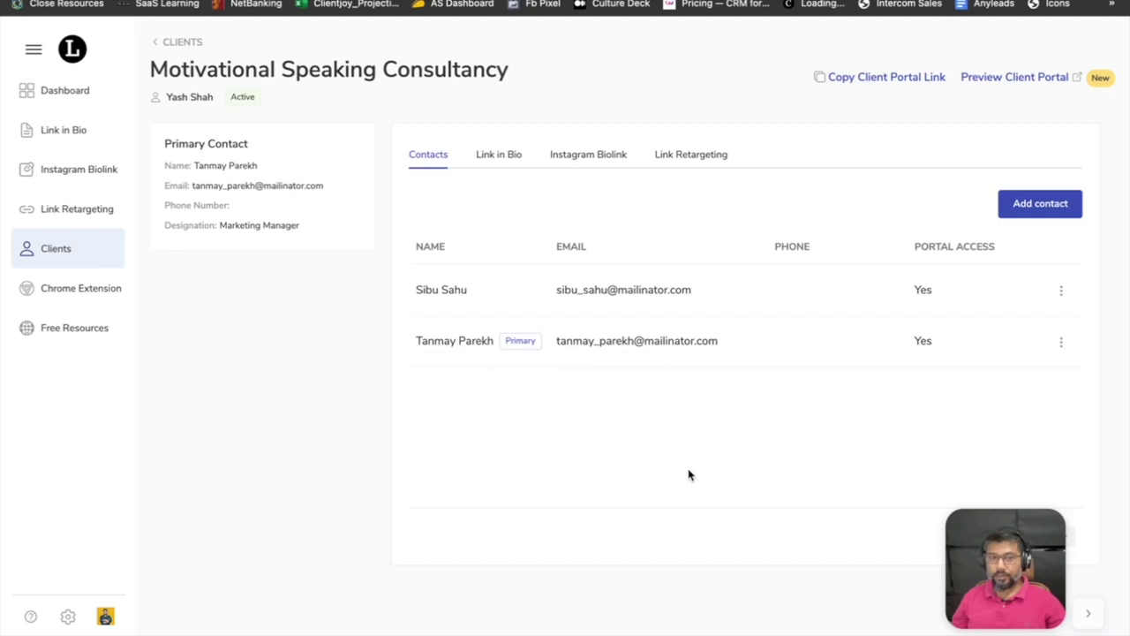
Go via the Clients list to the agency's Link in Bio list of nine pages.
click(73, 253)
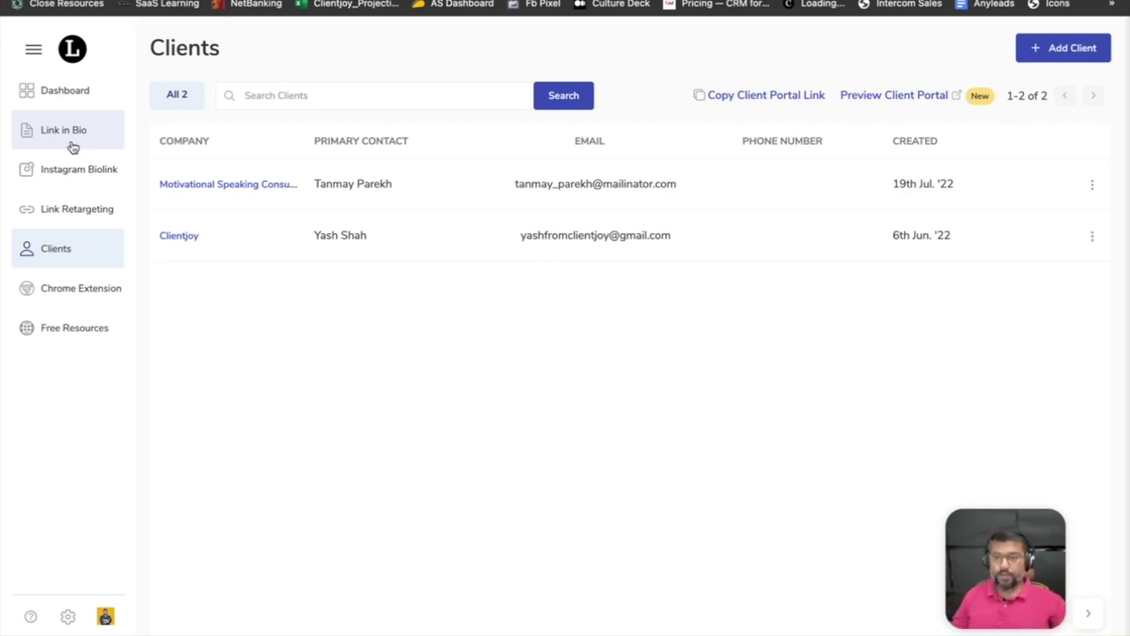
click(71, 145)
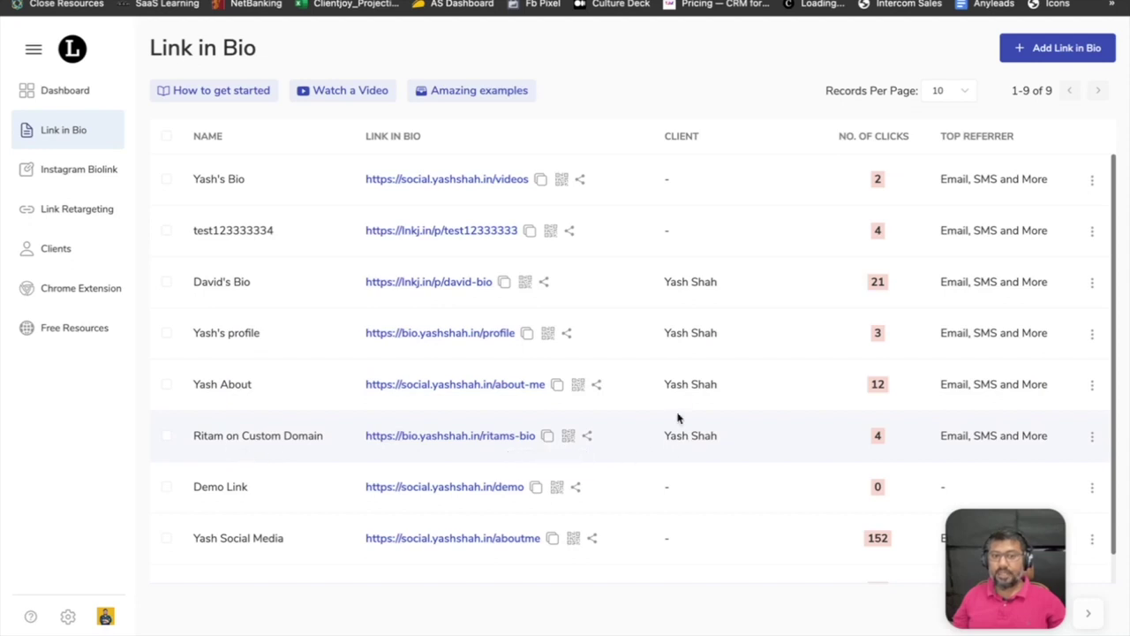
Reassign the first bio page and test123333334 to the Motivational Speaking Consultancy client.
click(165, 181)
click(166, 294)
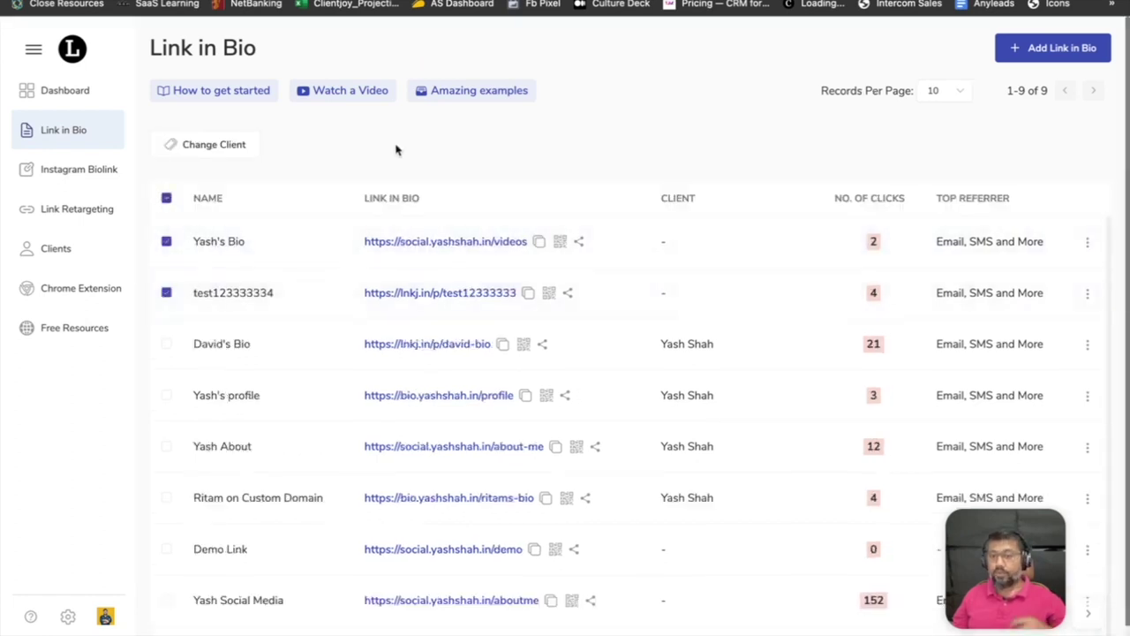
click(204, 148)
click(341, 201)
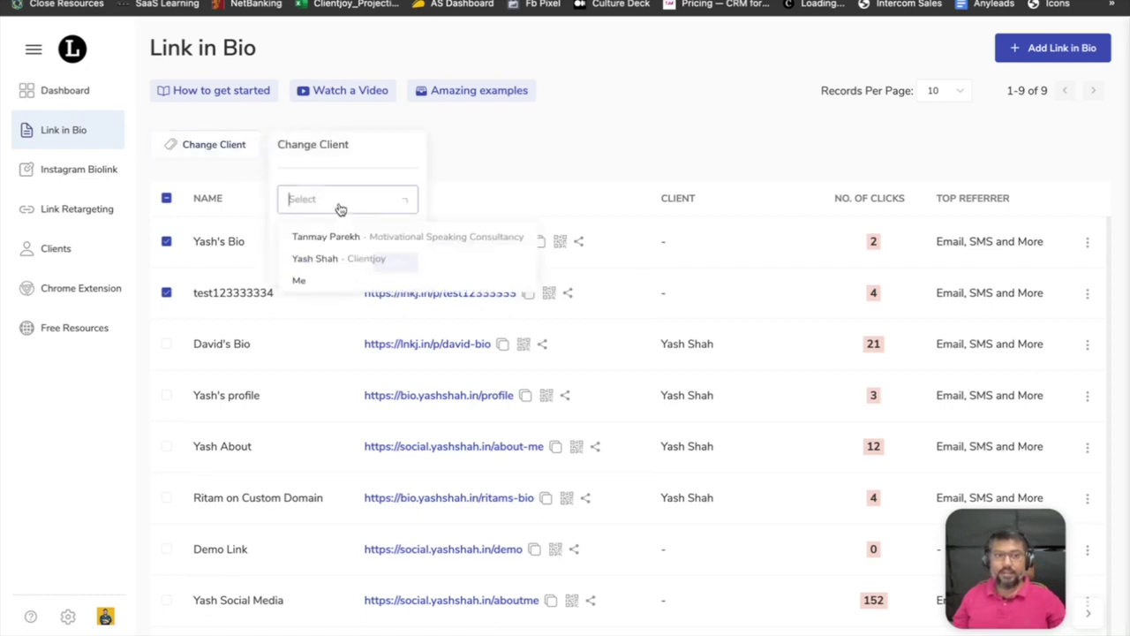
click(422, 245)
click(397, 263)
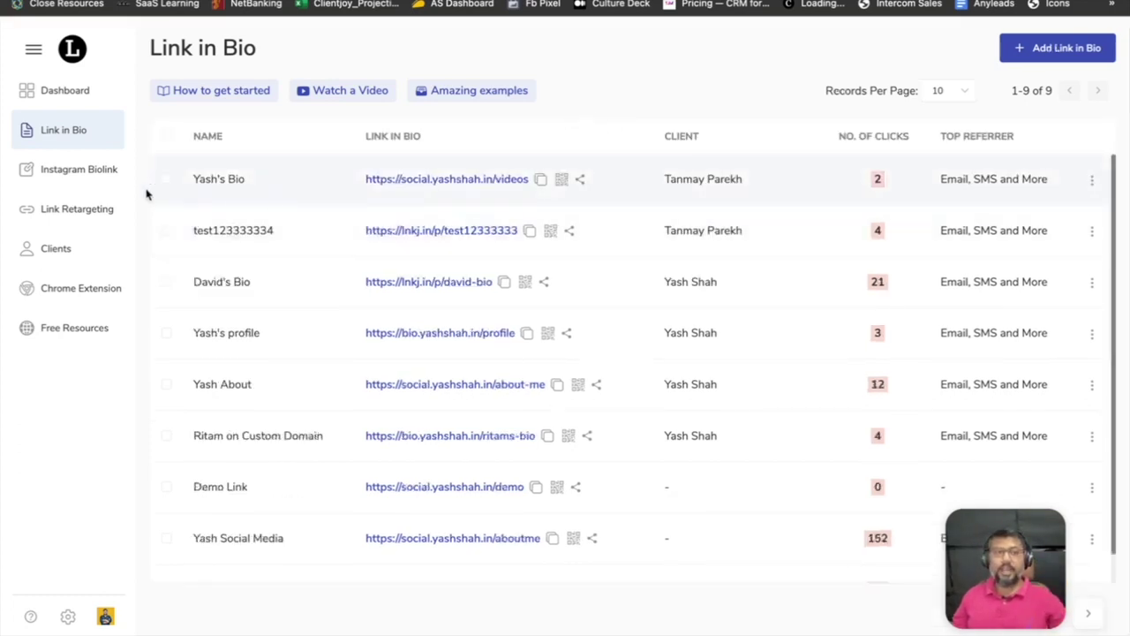
click(105, 210)
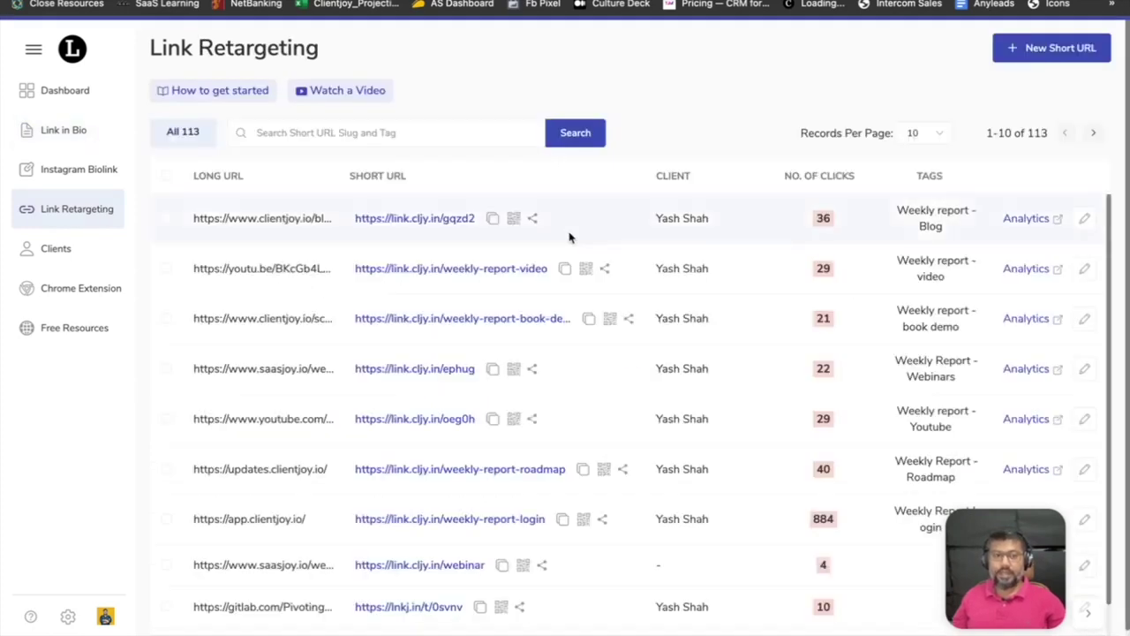
Reassign the link.cljy.in/webinar retargeting link to the Motivational Speaking Consultancy client.
scroll(684, 330, down, 1)
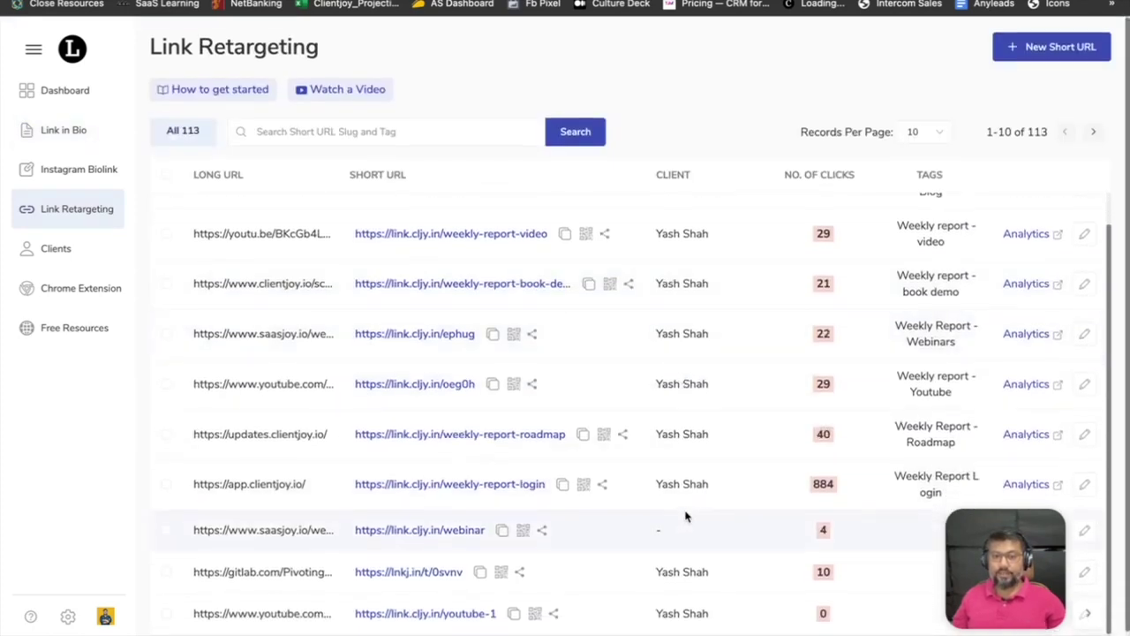
scroll(671, 510, down, 1)
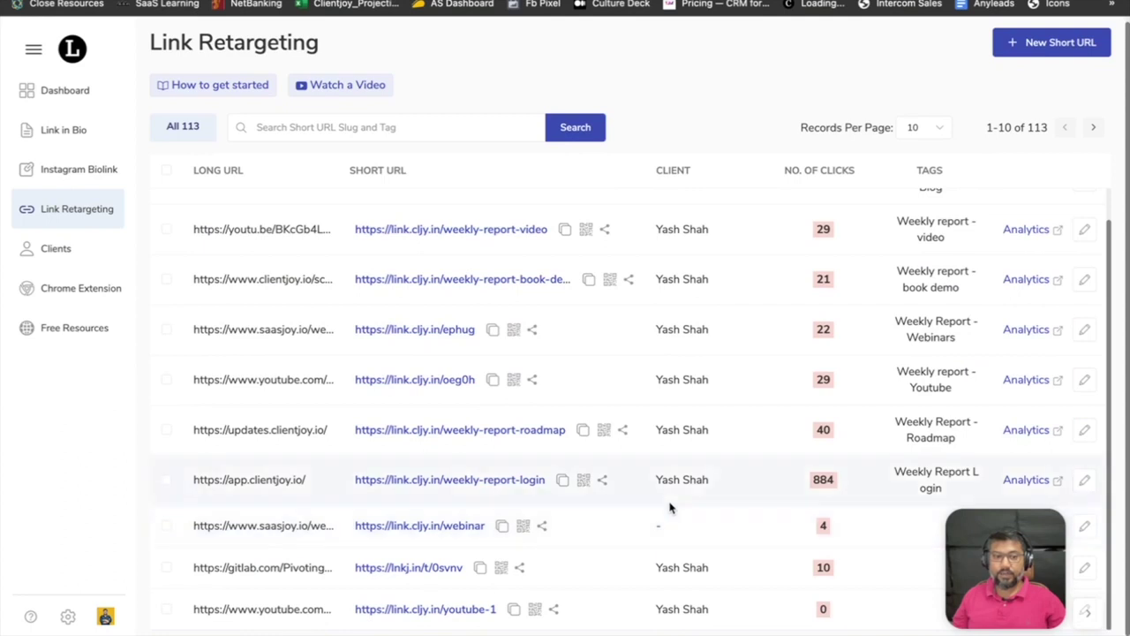
click(165, 528)
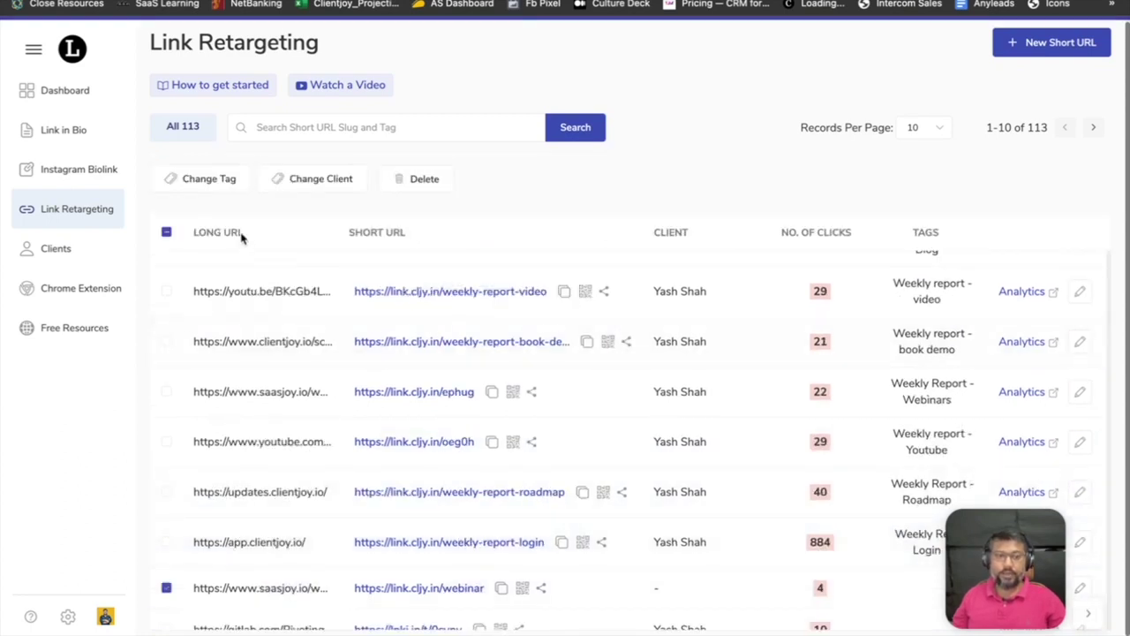
click(346, 188)
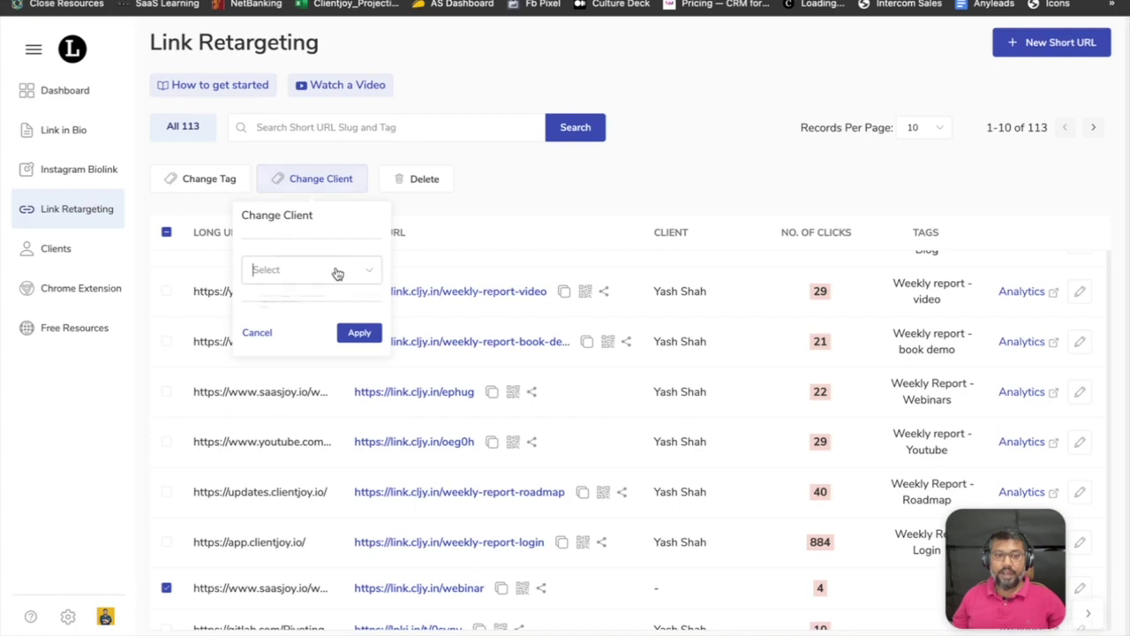
click(336, 270)
click(332, 310)
click(353, 332)
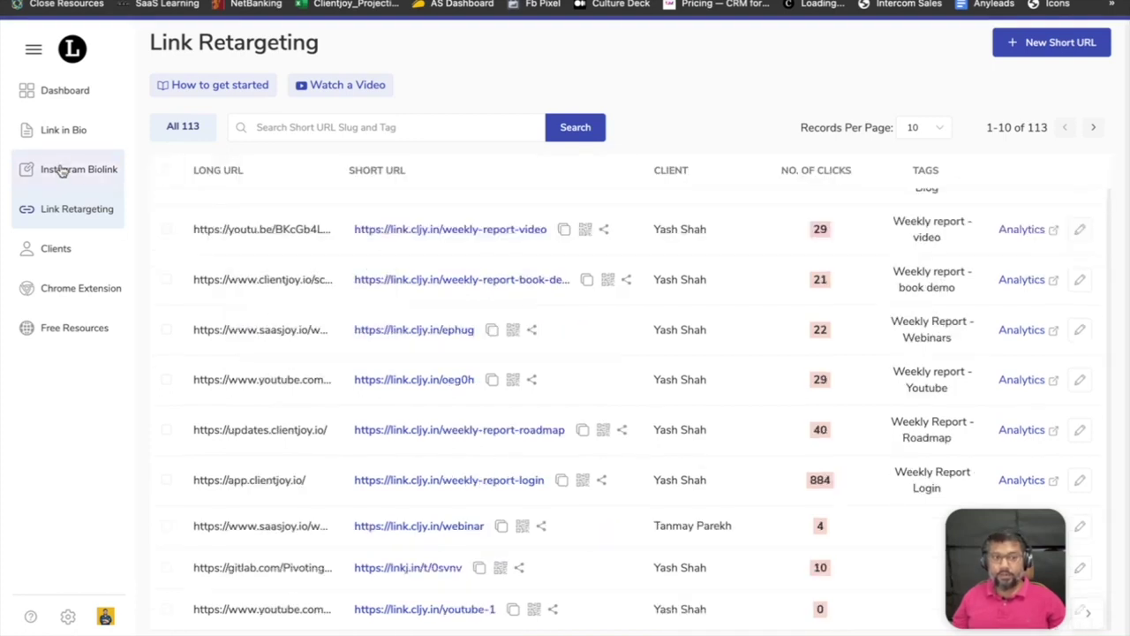
click(62, 169)
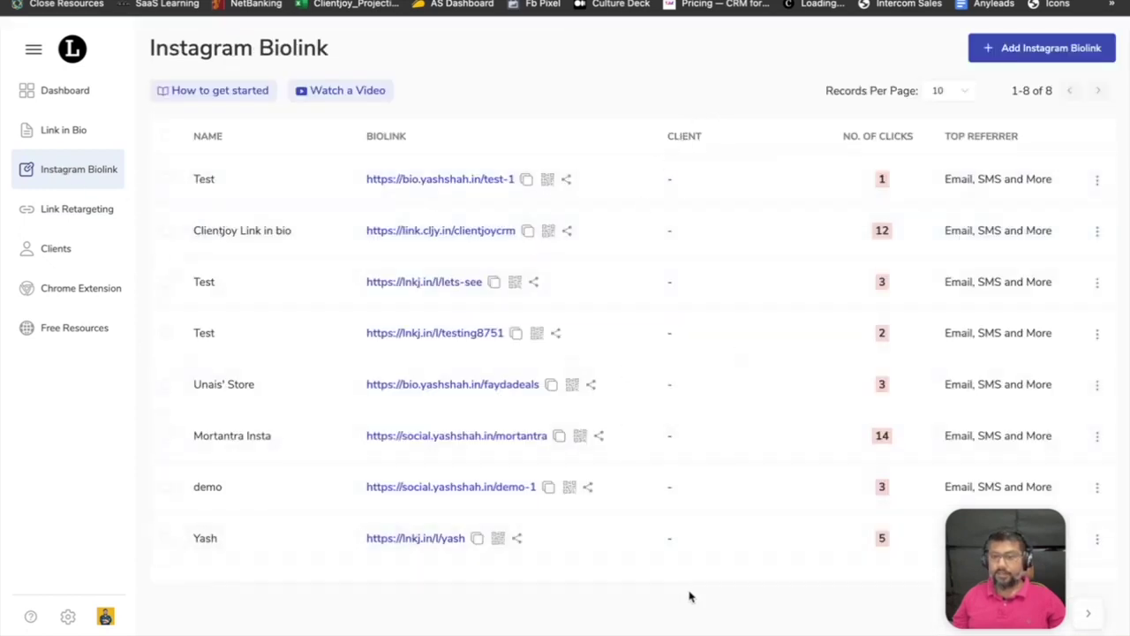
Reassign both Test biolinks and the Clientjoy Link in bio to Motivational Speaking Consultancy.
click(166, 179)
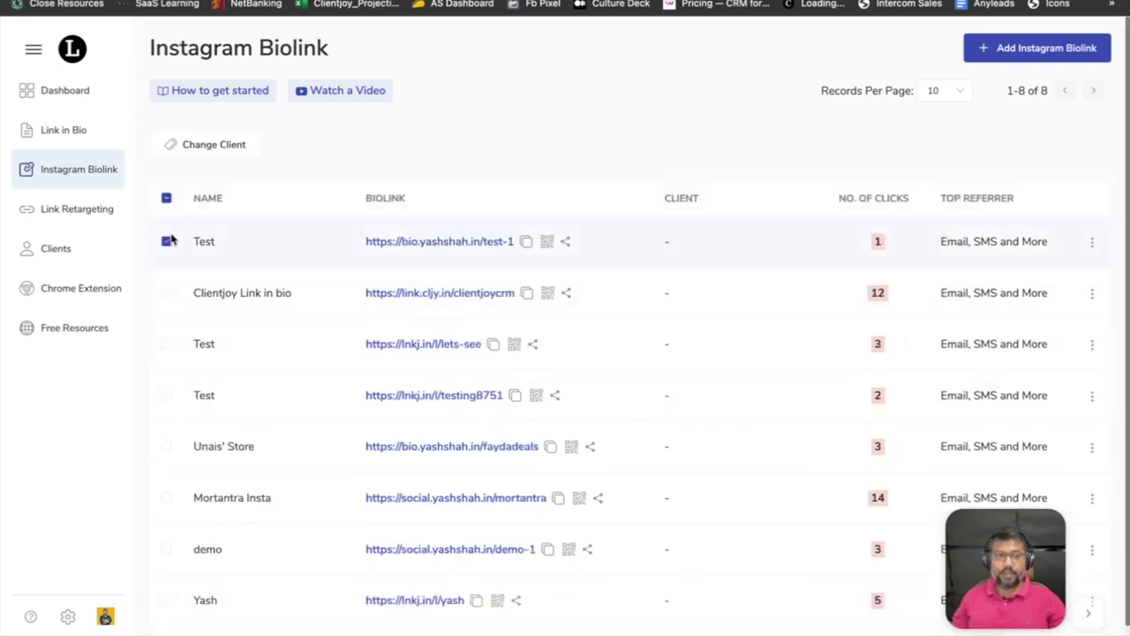
click(169, 296)
click(168, 347)
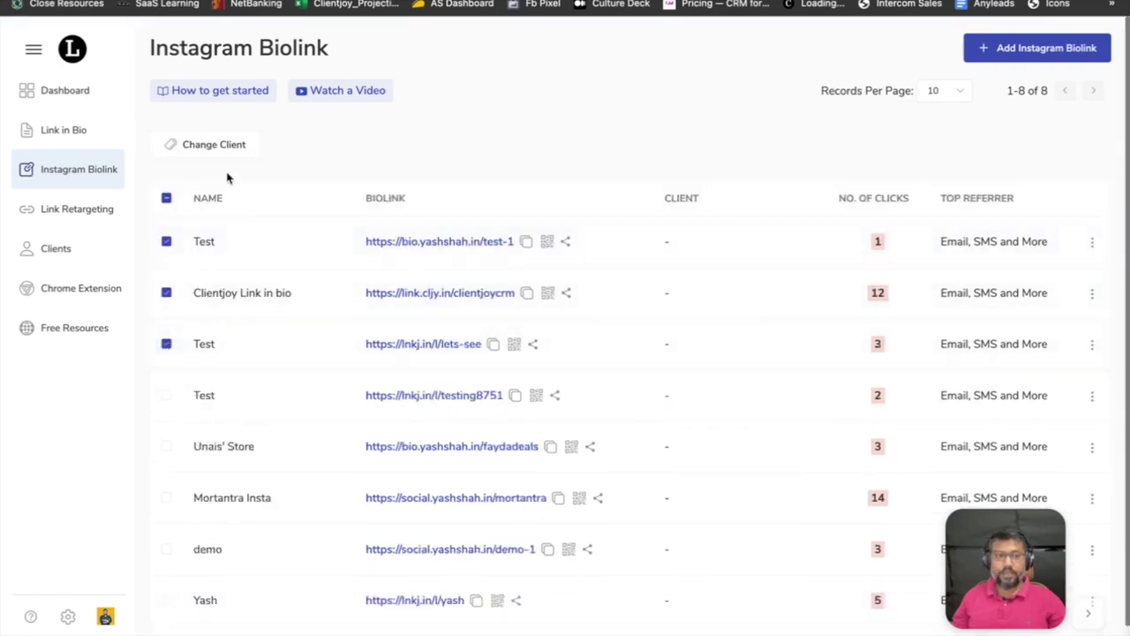
click(223, 151)
click(319, 205)
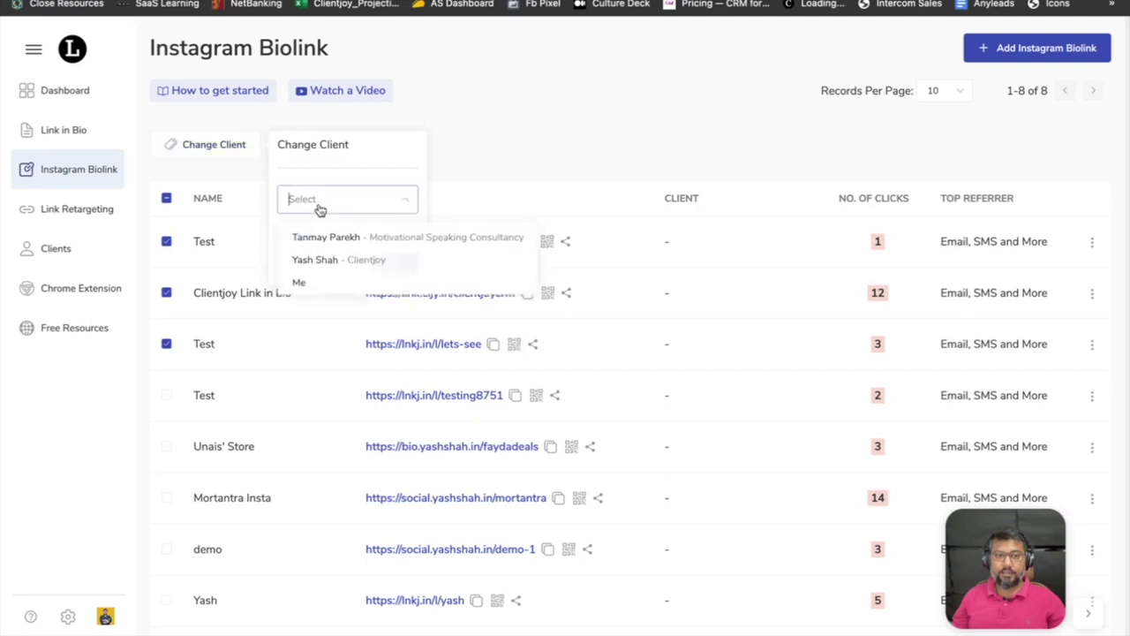
click(323, 242)
click(394, 264)
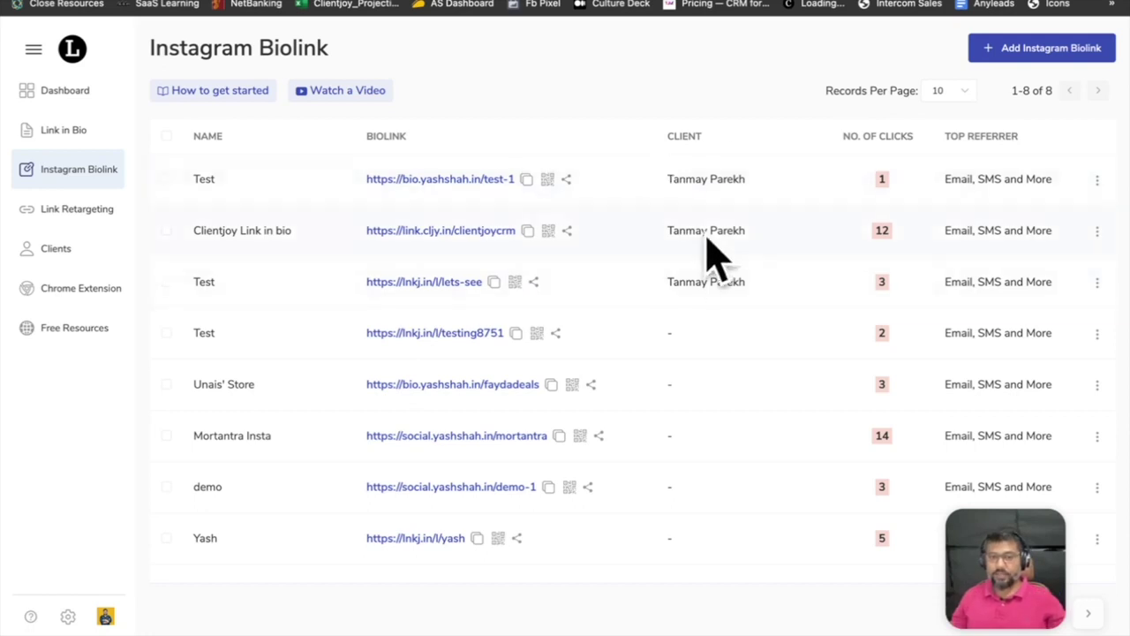
click(56, 252)
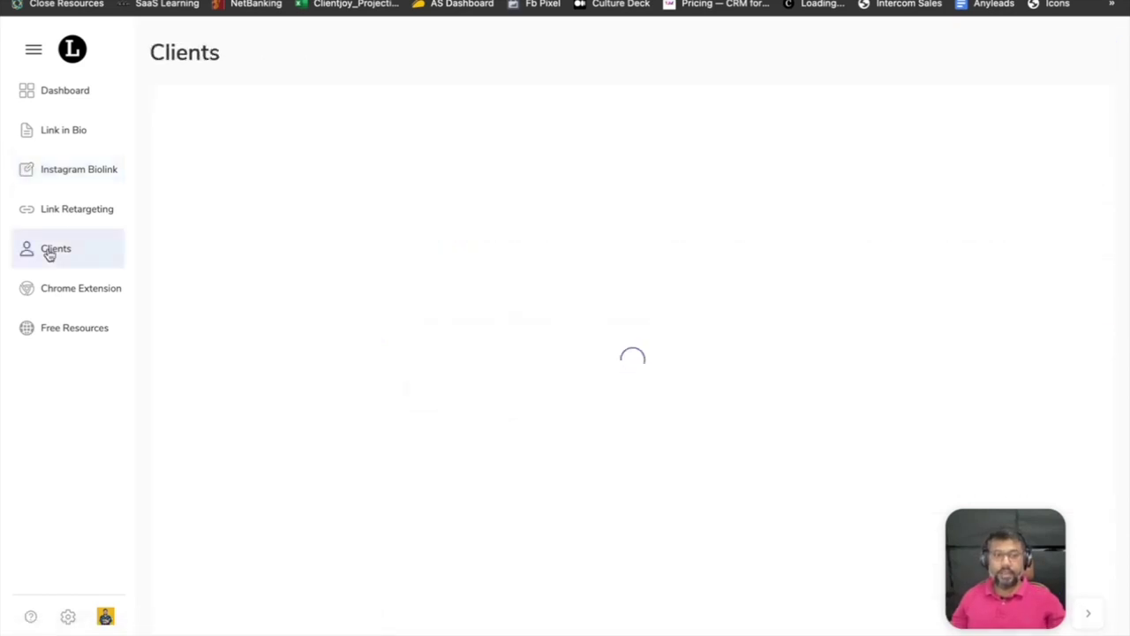
Review the client's Link in Bio, Instagram Biolink and Link Retargeting tabs, confirming the webinar link.
click(222, 183)
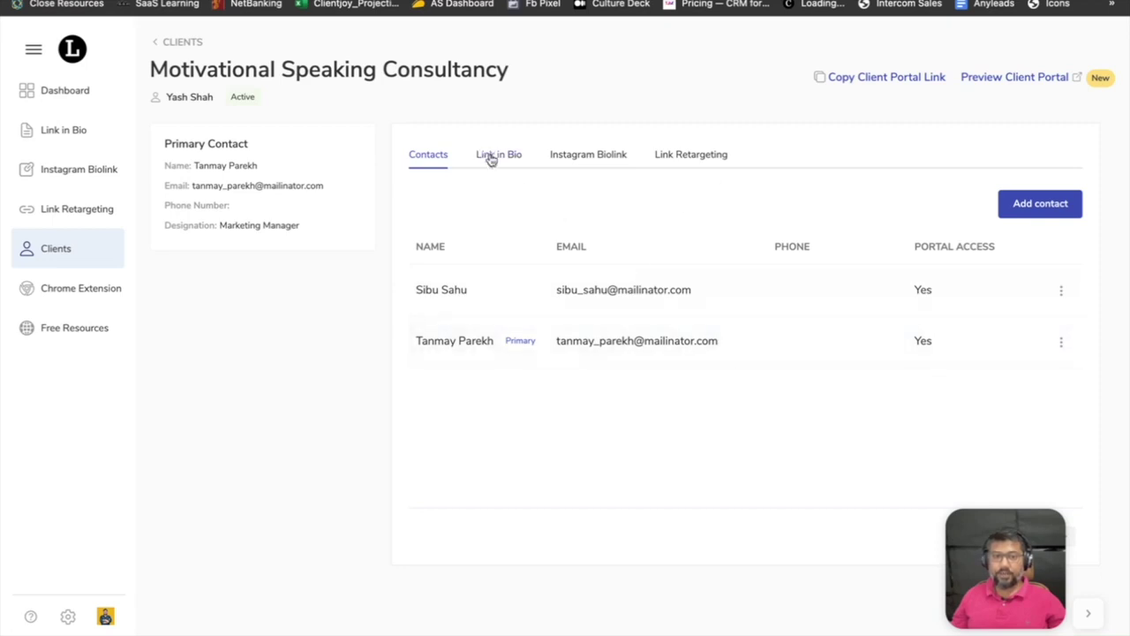
click(490, 158)
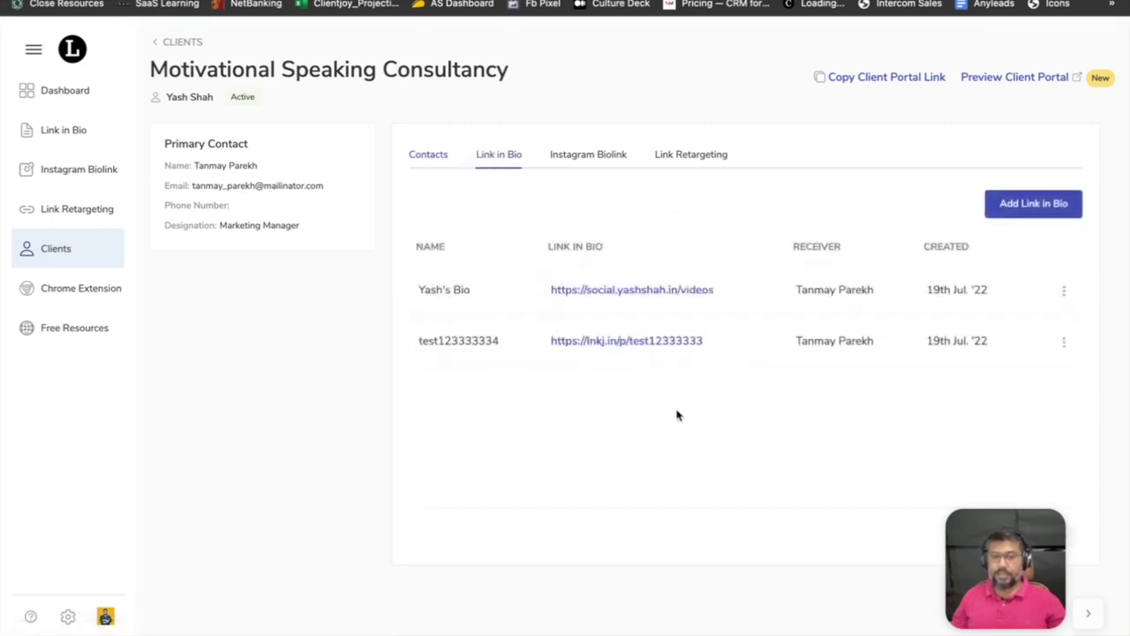
click(603, 163)
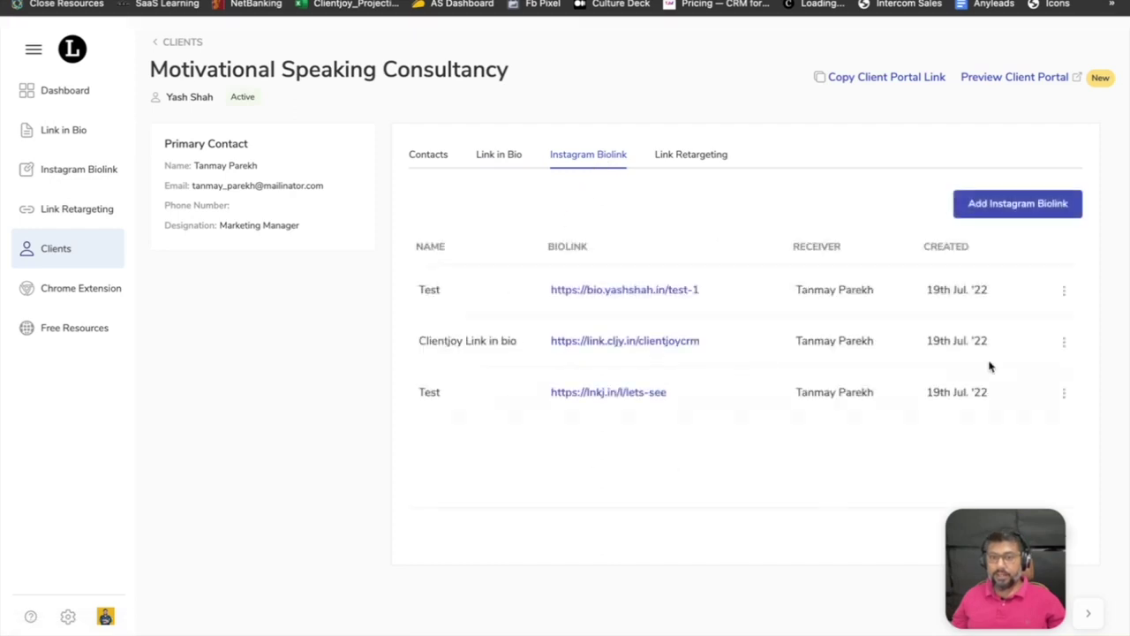
click(1065, 293)
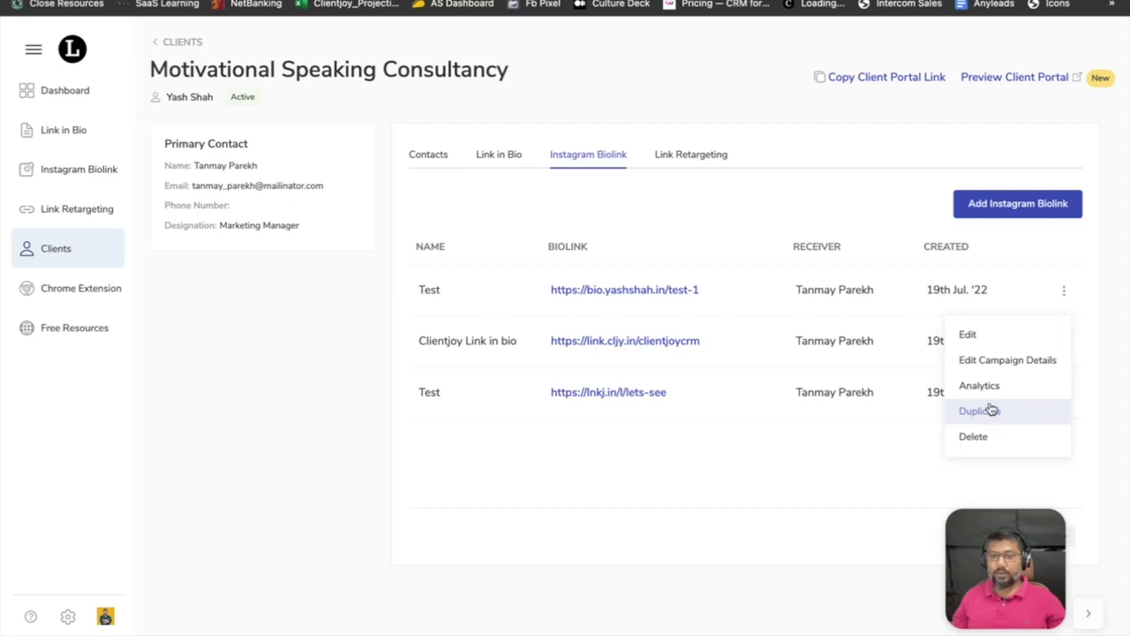
click(684, 152)
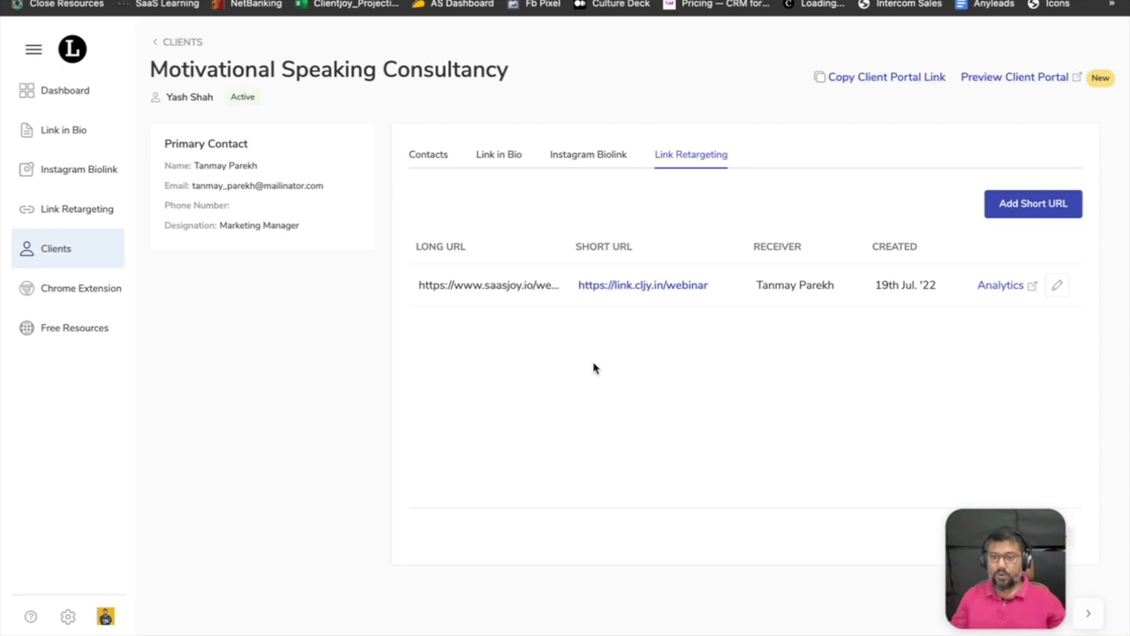
click(70, 617)
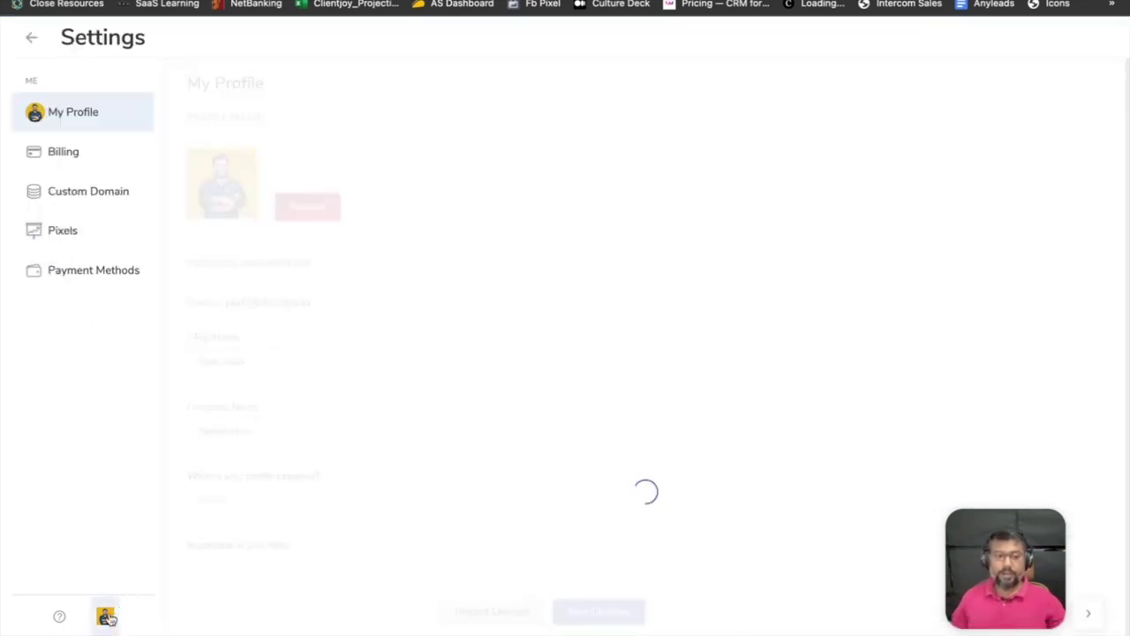
Switch from the agency account to the ACME client portal and view its Instagram Biolinks and retargeting links.
click(106, 616)
click(197, 455)
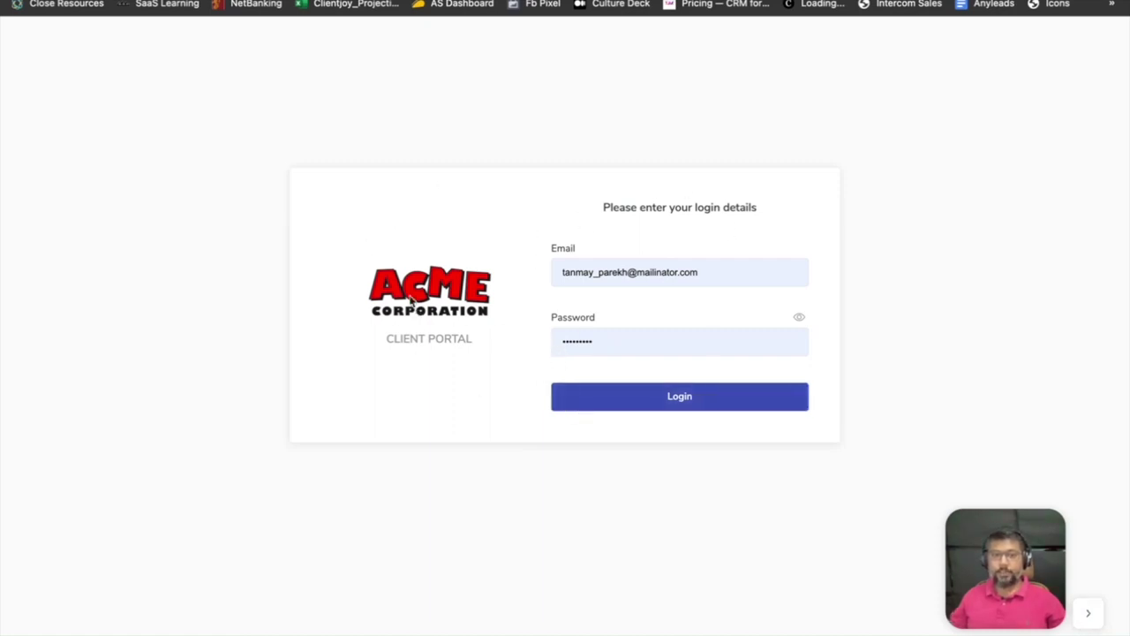
click(717, 400)
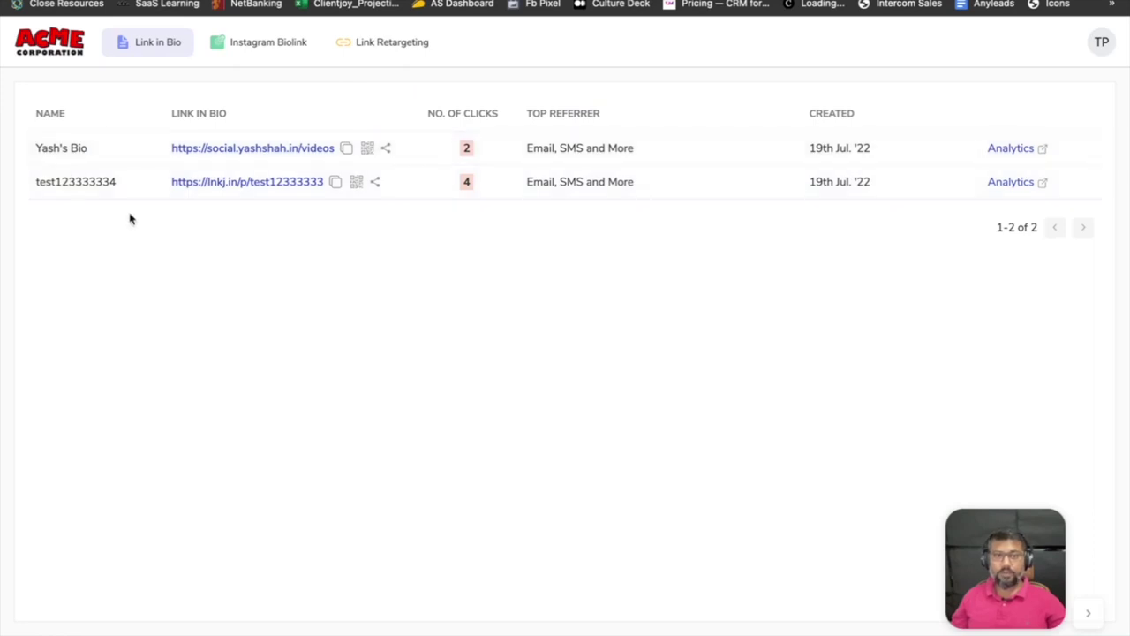
click(250, 43)
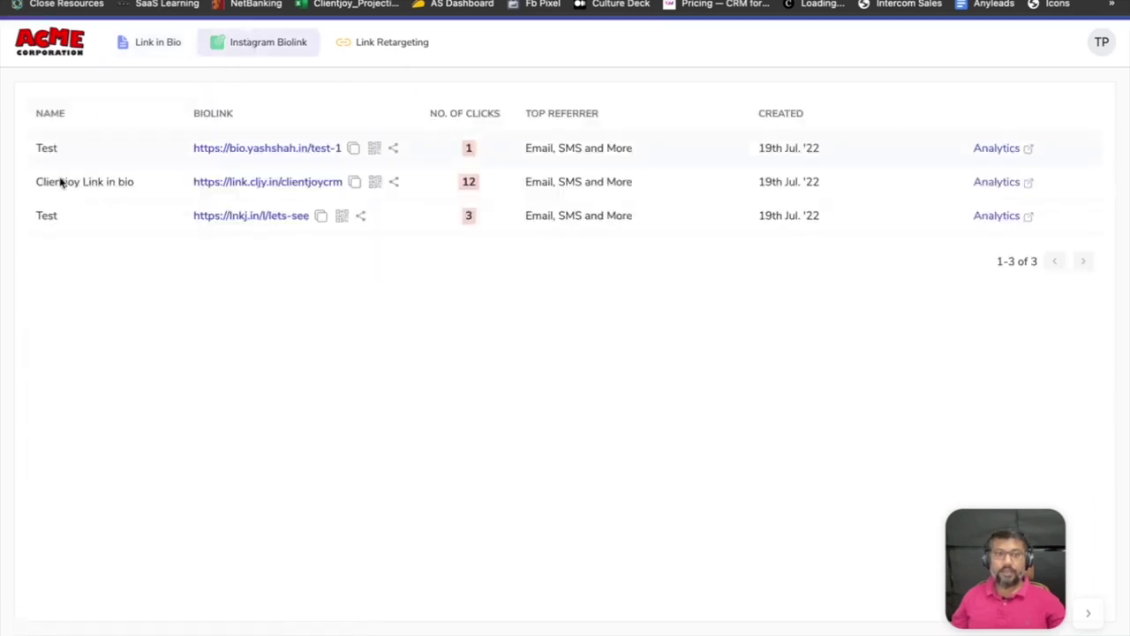
click(380, 46)
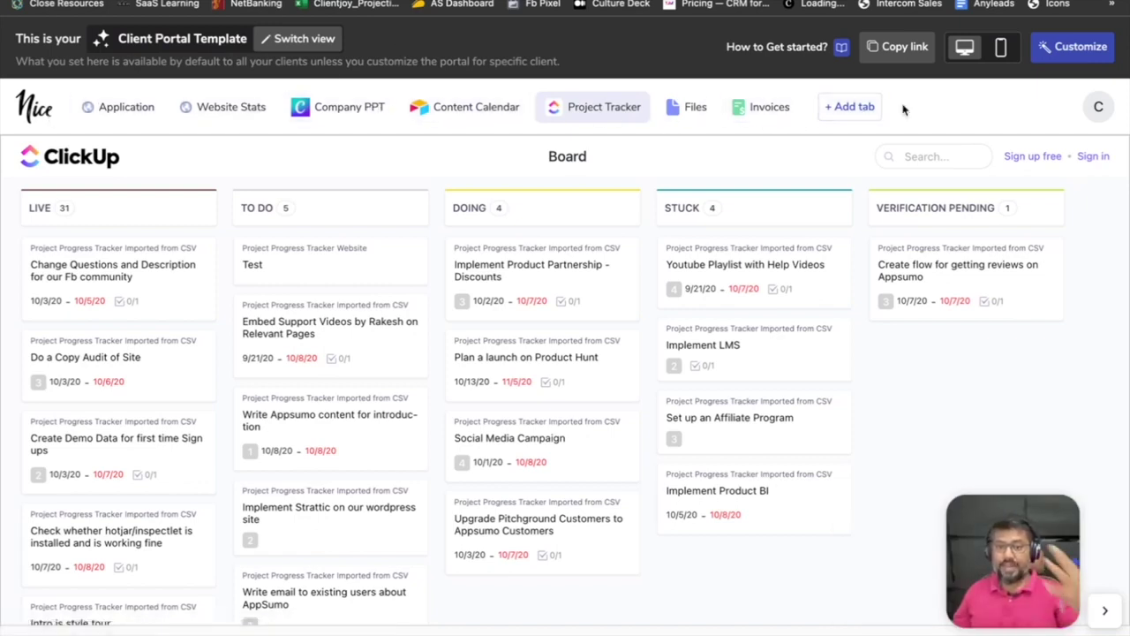
Check the Application page of the Nice client portal template.
click(132, 113)
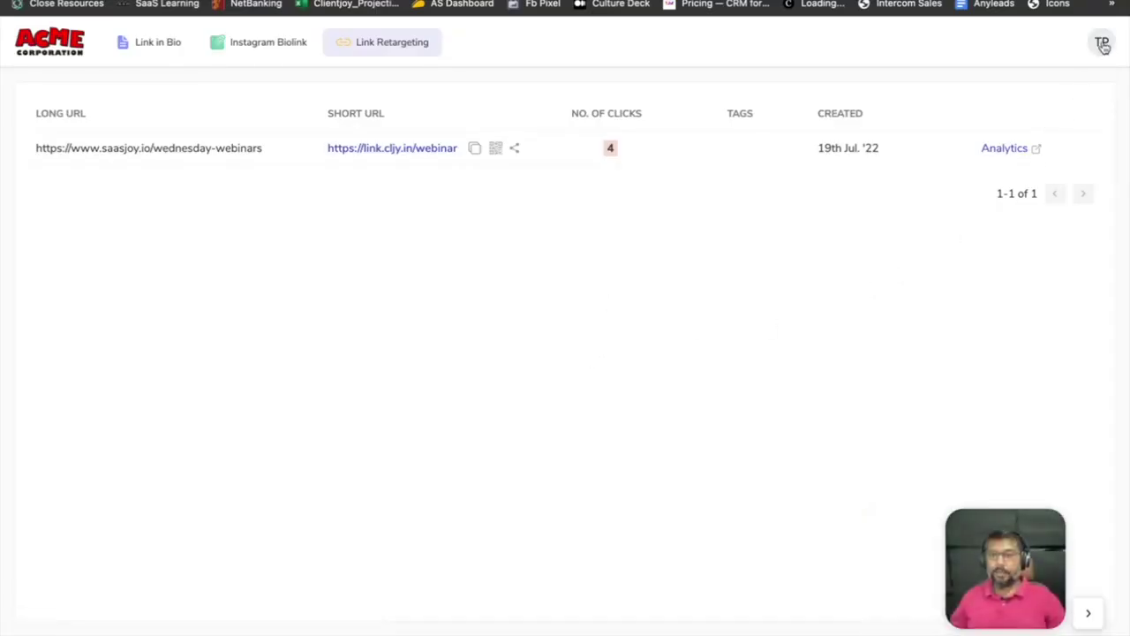
Log out of the client account and sign back in with the saved agency login.
click(1102, 45)
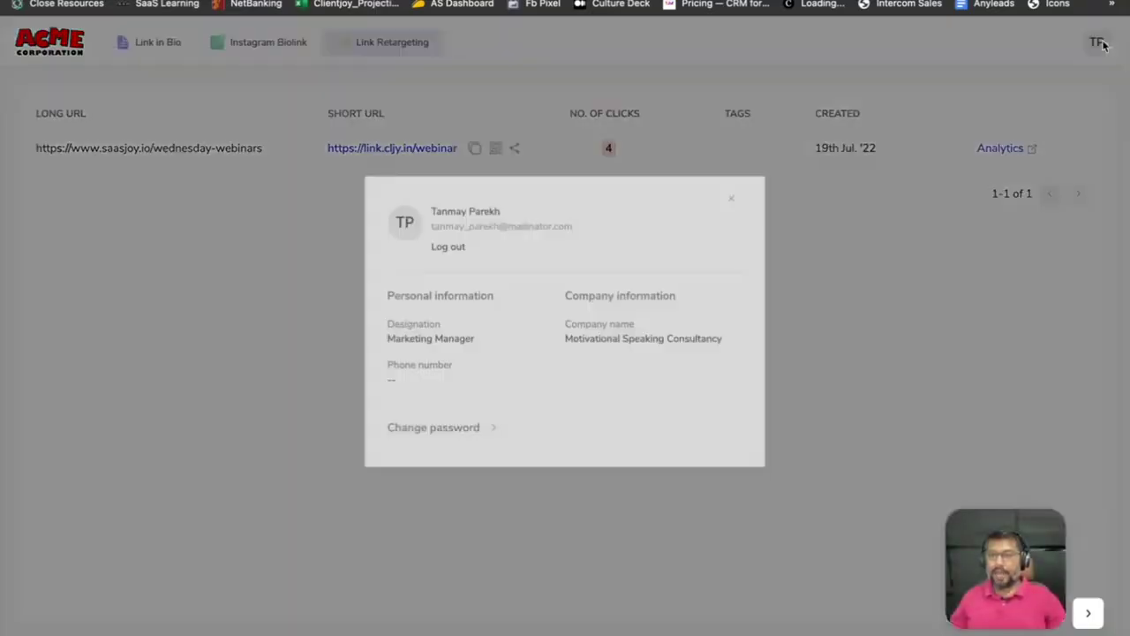
click(452, 255)
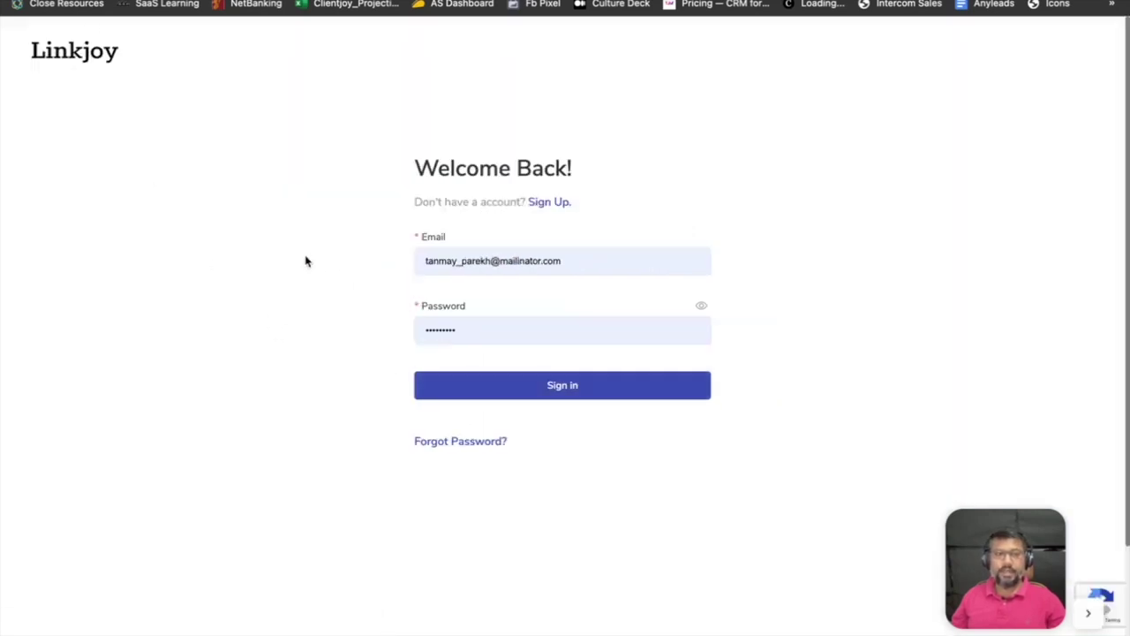
click(563, 259)
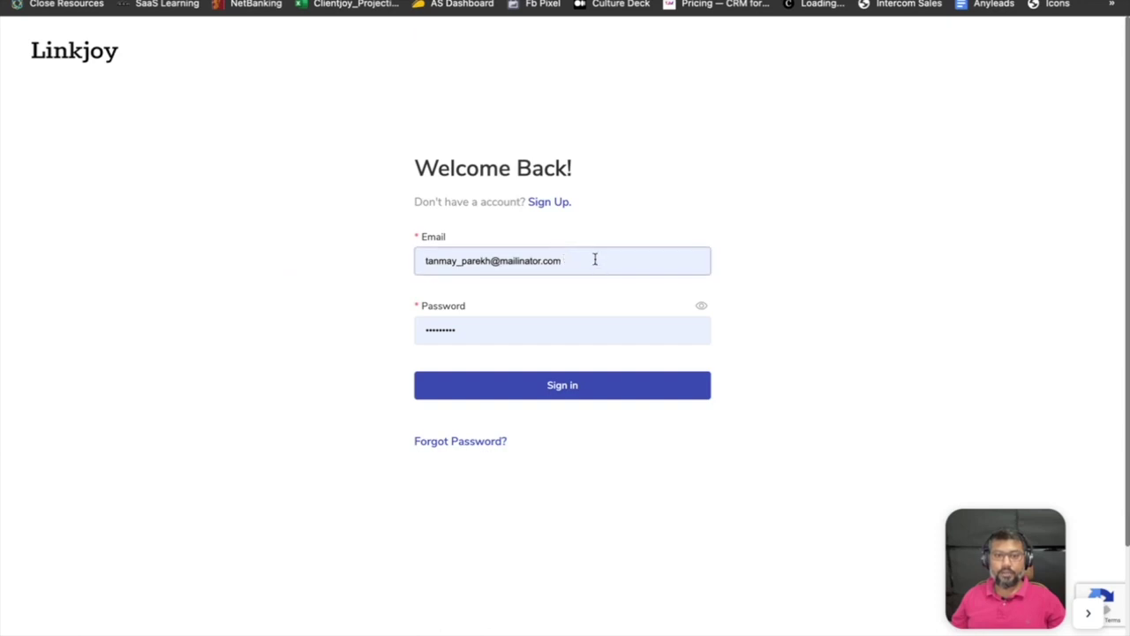
key(ctrl+a)
text(ya)
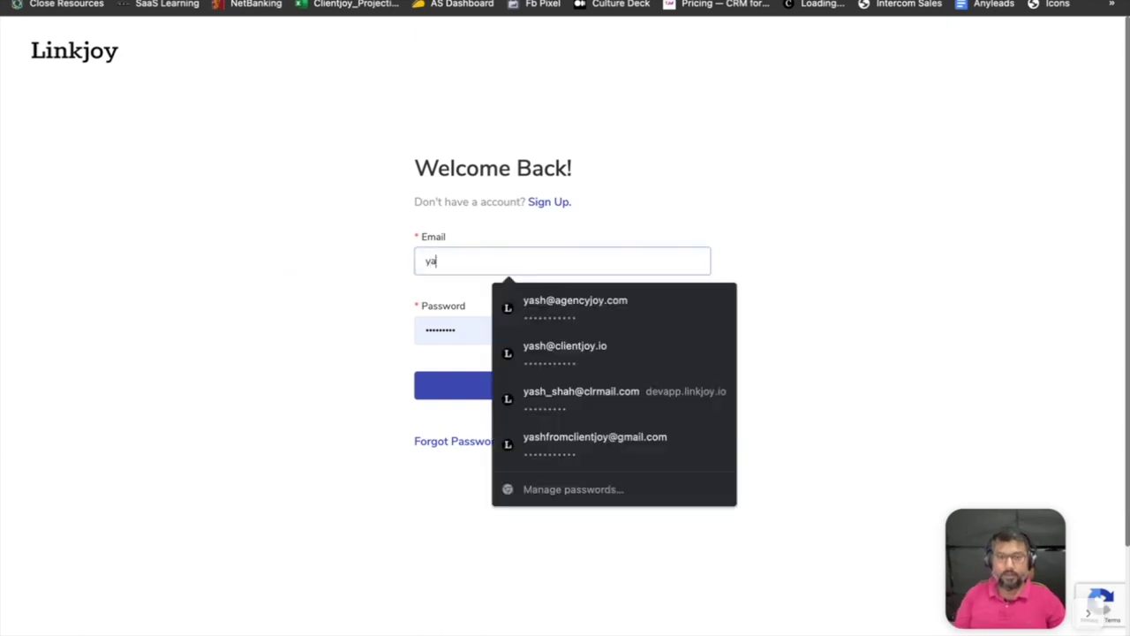
key(Down)
key(Down)
key(Return)
key(Return)
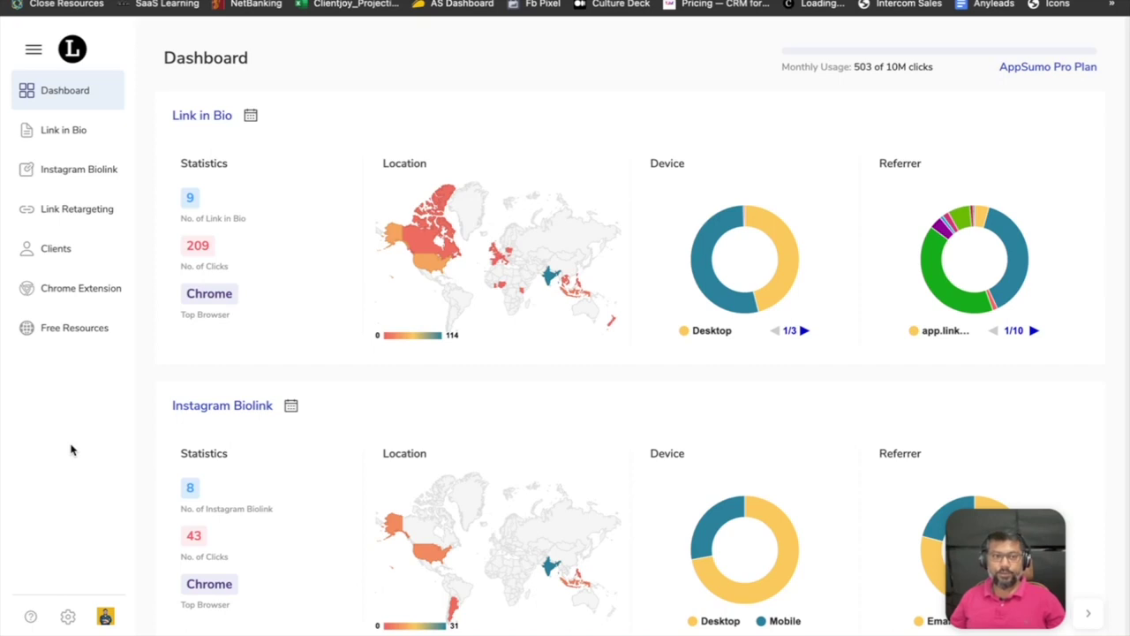
From the Link in Bio list, start a new bio link and assign it to the first client.
click(56, 133)
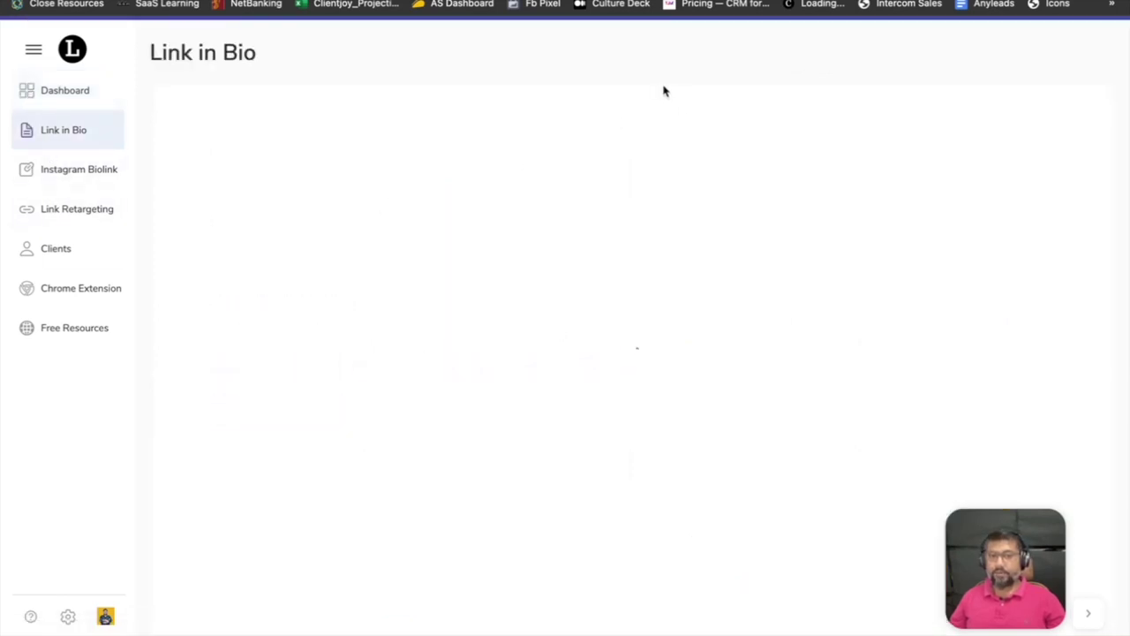
click(1102, 49)
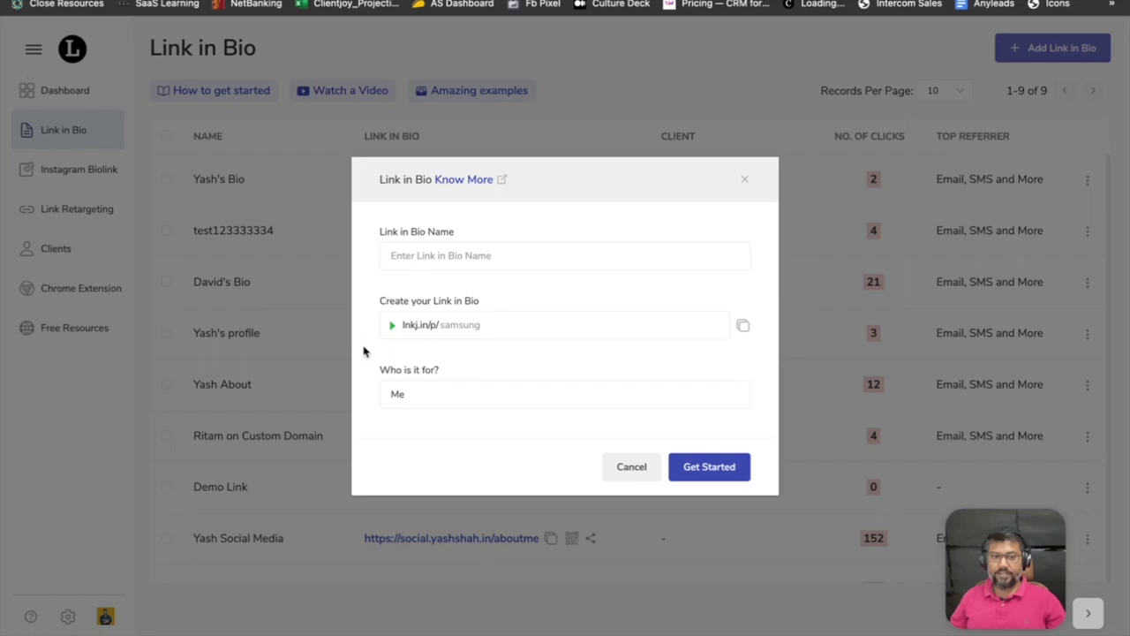
drag(372, 406, 534, 422)
click(422, 436)
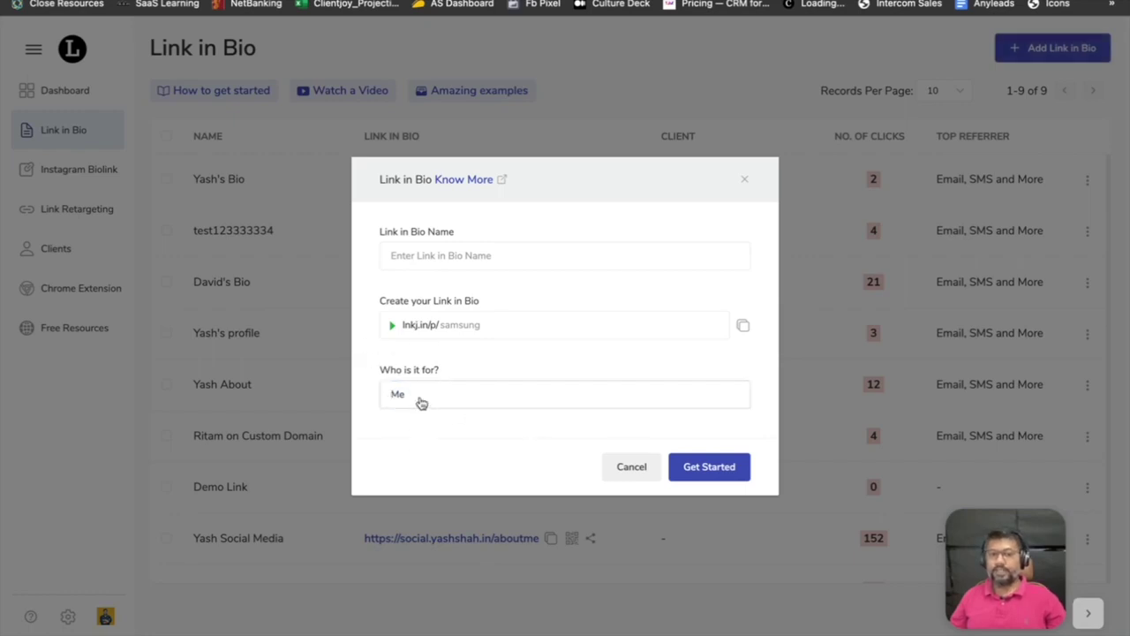
click(423, 403)
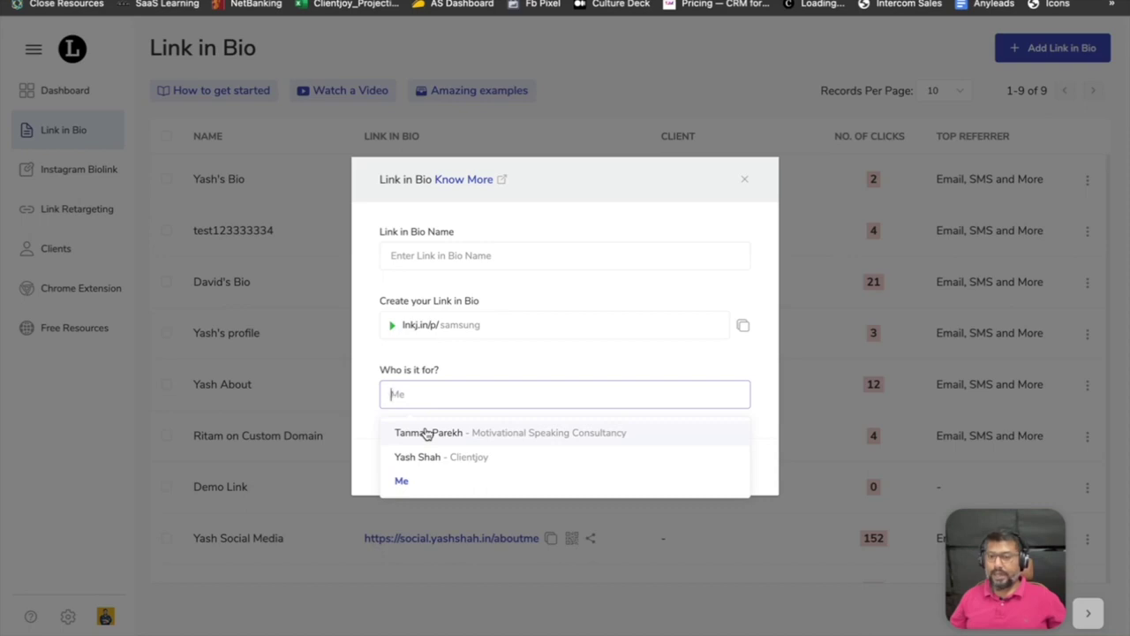
click(427, 434)
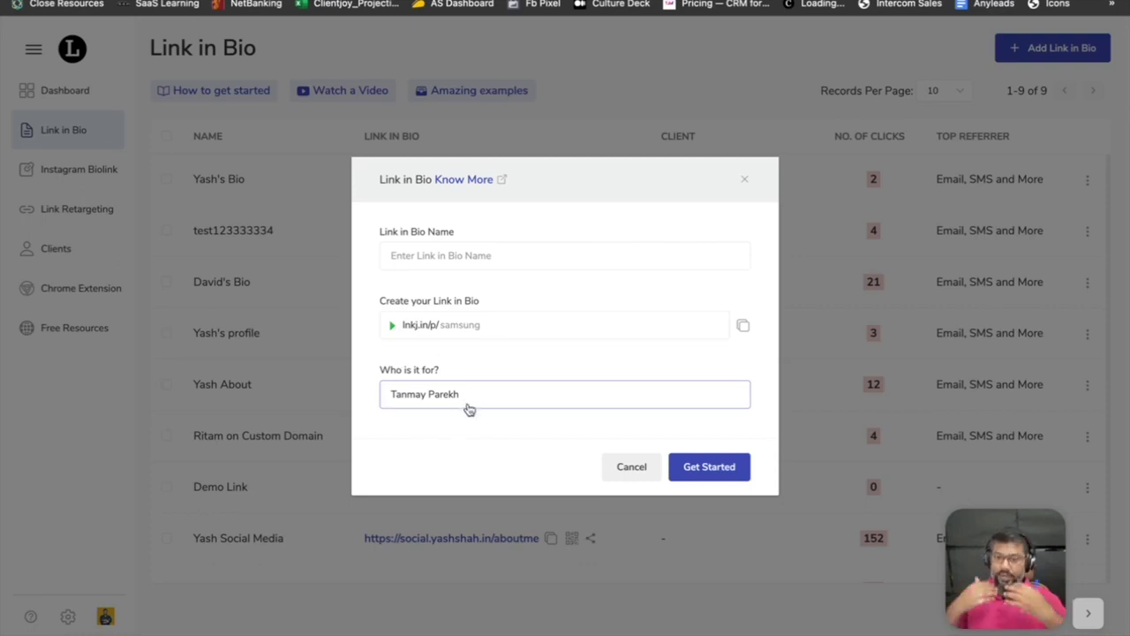
Try the second client as recipient, revert to Me, and close the form unsaved.
click(469, 406)
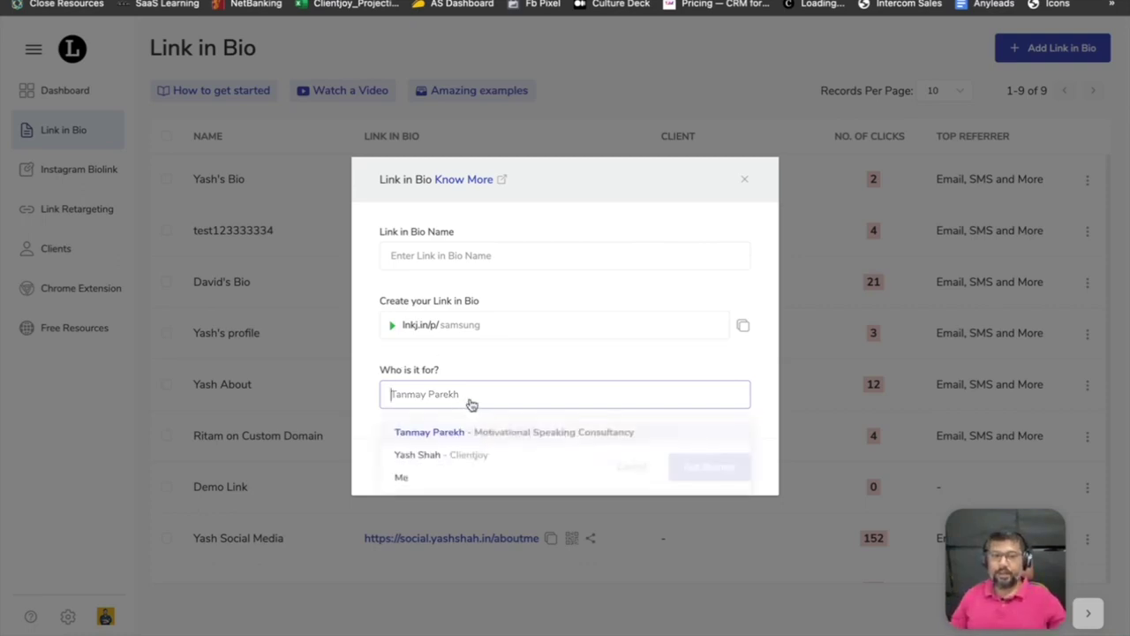
click(441, 457)
click(455, 396)
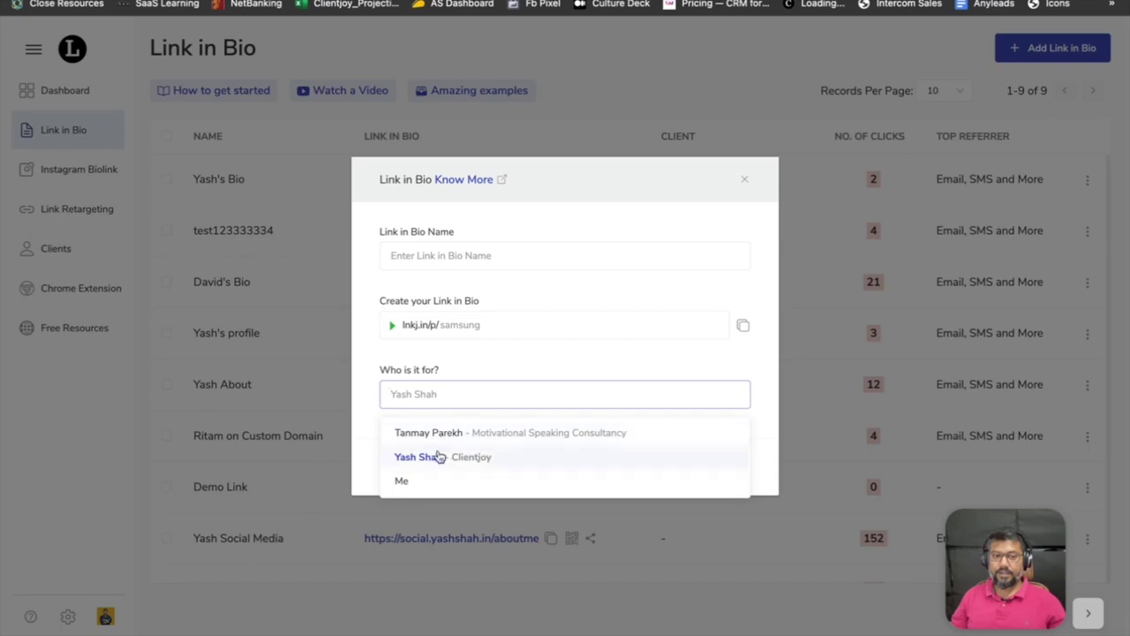
click(428, 482)
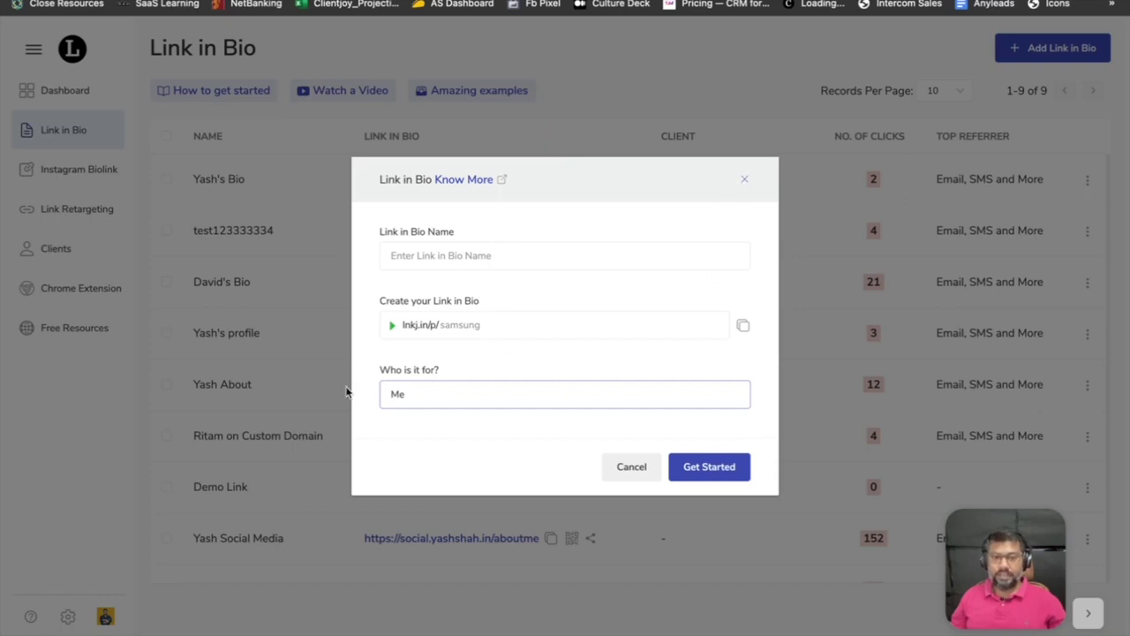
click(745, 180)
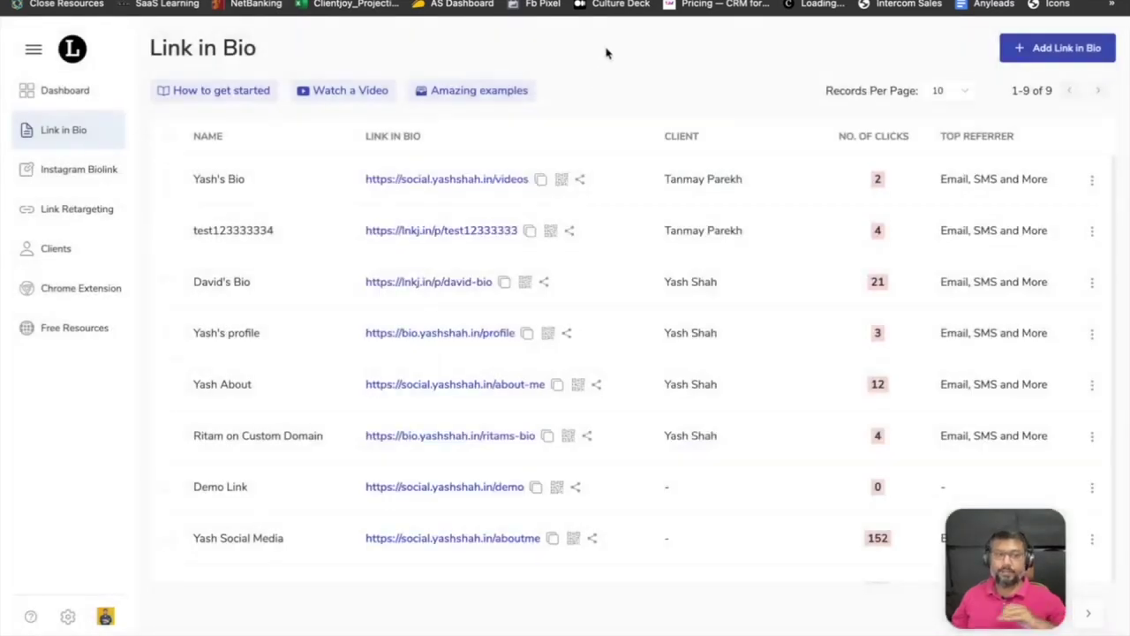
click(72, 208)
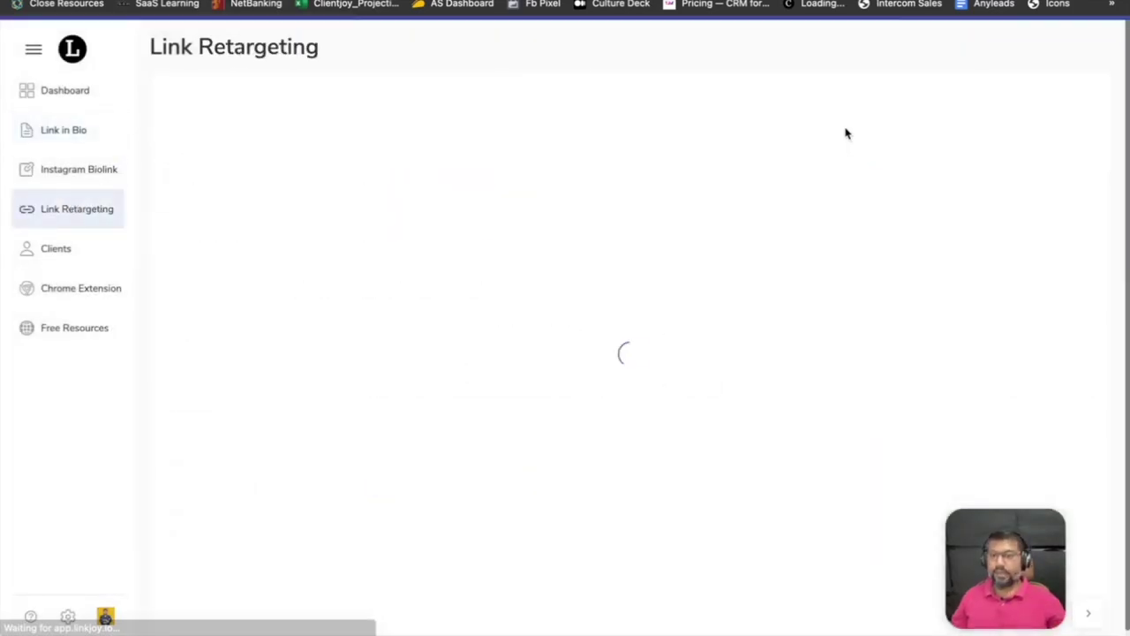
click(1047, 57)
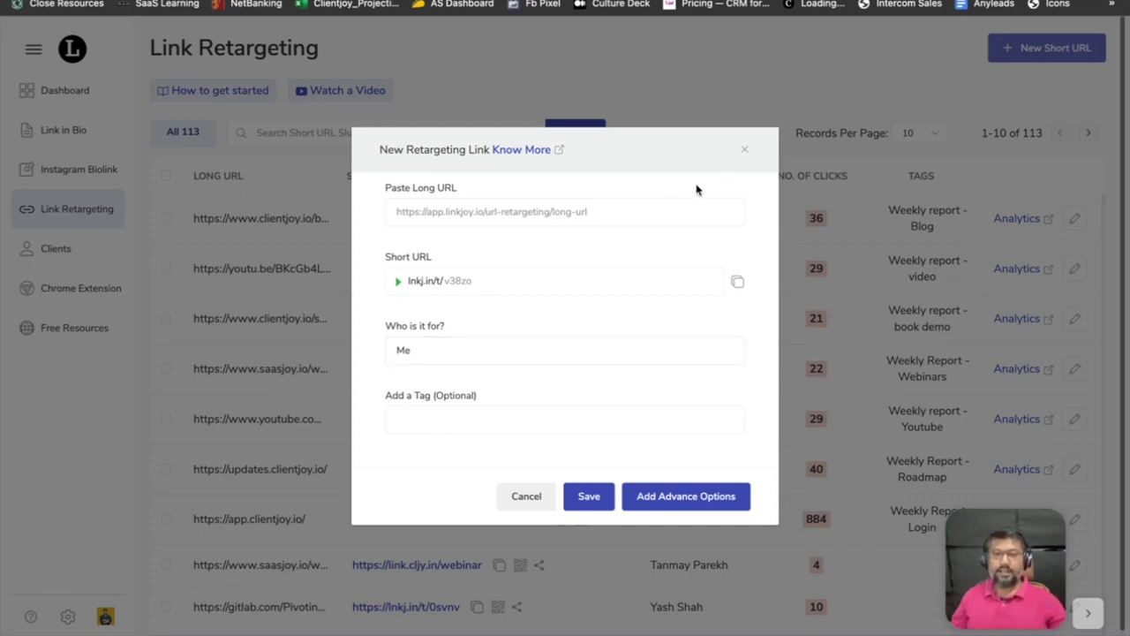
click(743, 152)
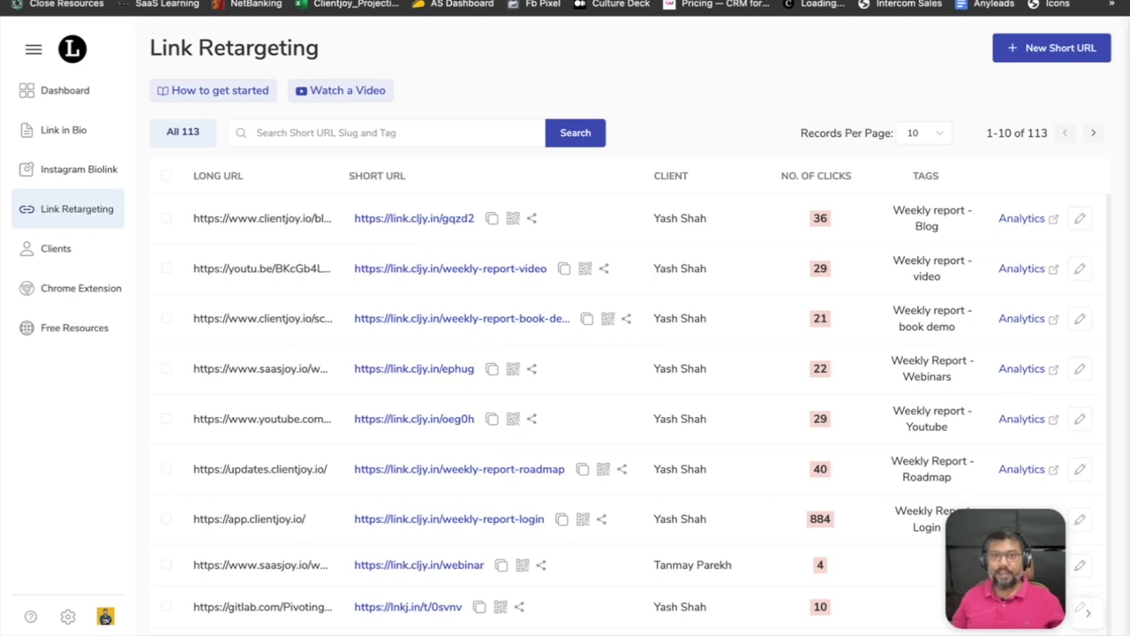
key(ctrl+Tab)
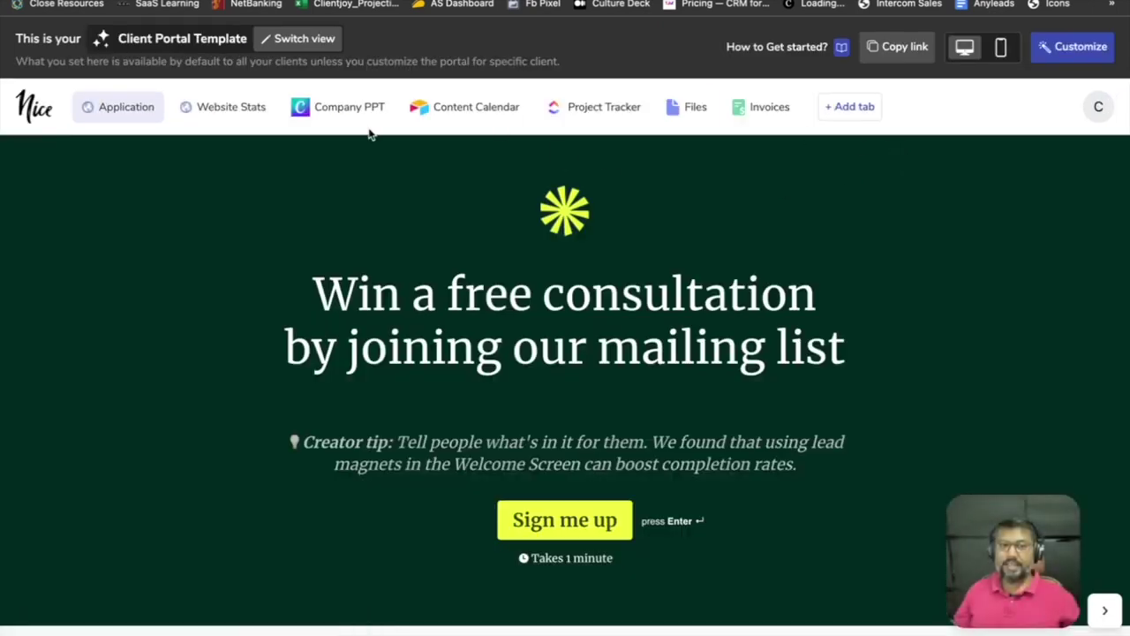
Show the Website Stats page in the Nice client portal template.
click(228, 119)
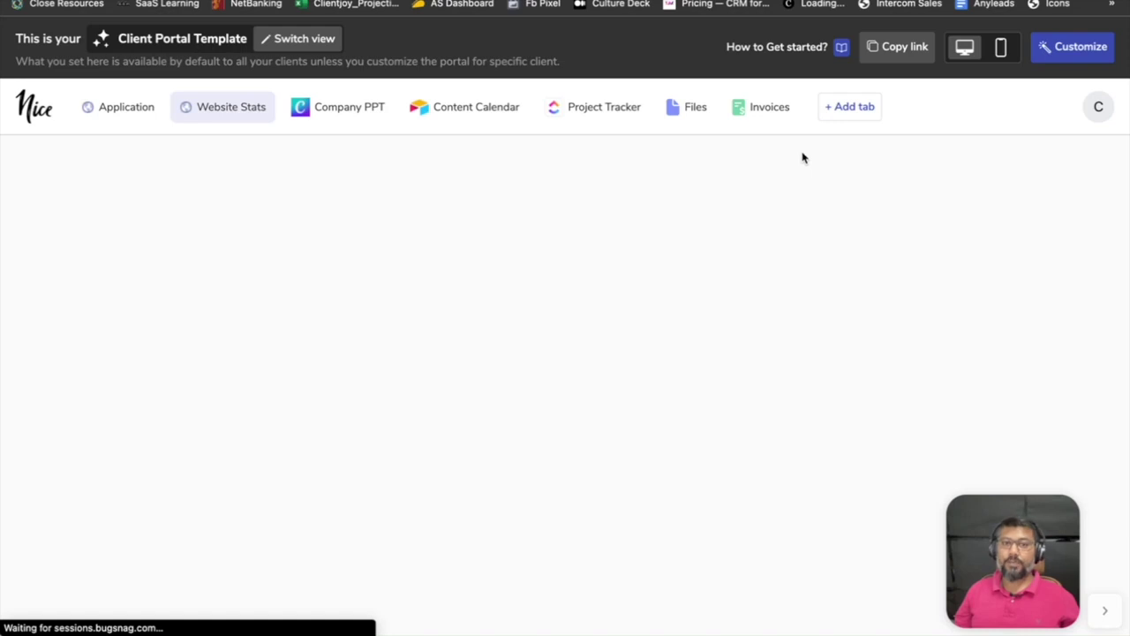